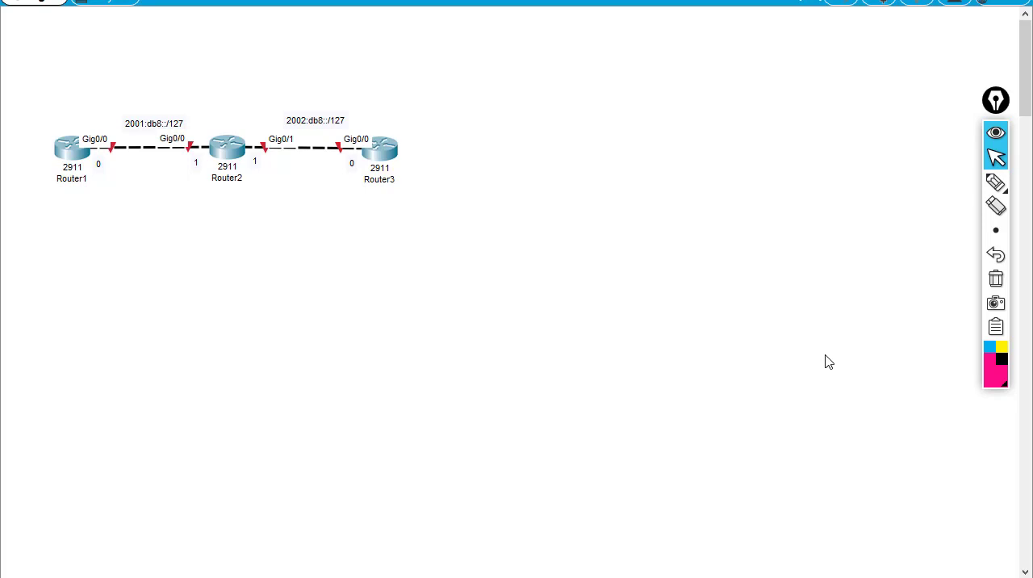
Step: Mark the 2001:db8::/127 and 2002:db8::/127 network labels with pink pen lines, and clear the marks
left_click(995, 184)
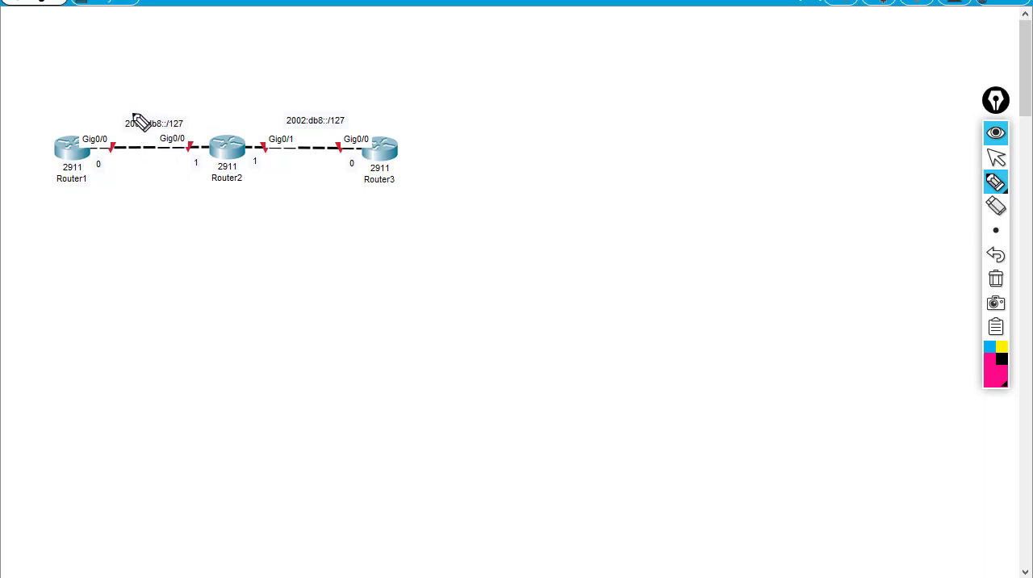
left_click_drag(127, 113, 184, 113)
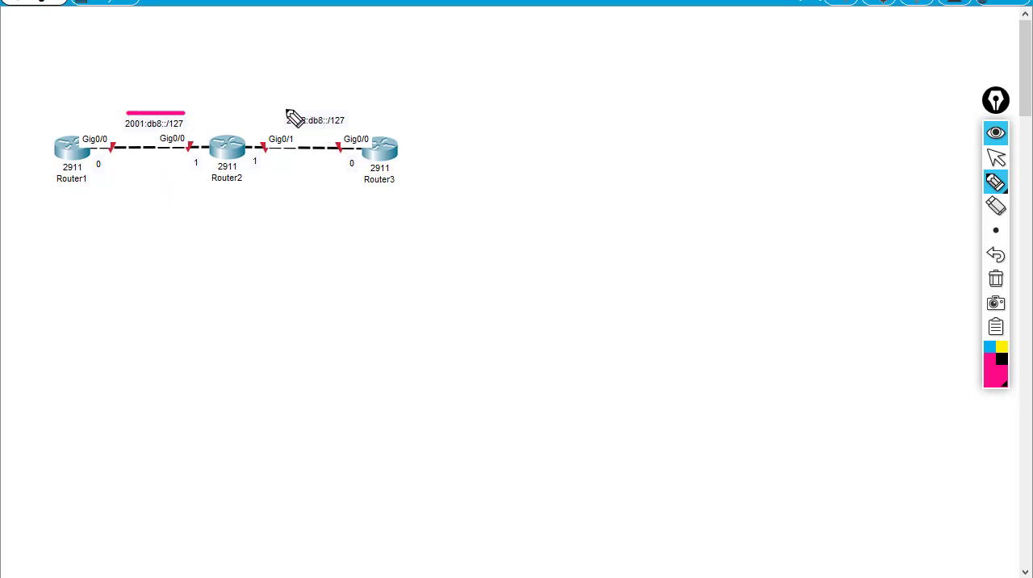
left_click_drag(285, 108, 335, 108)
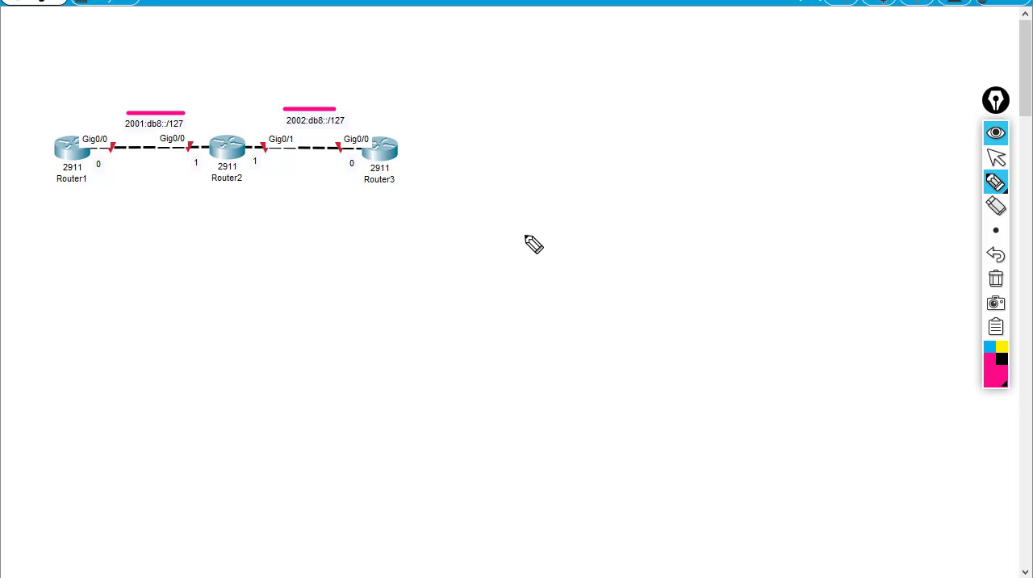
left_click(1001, 168)
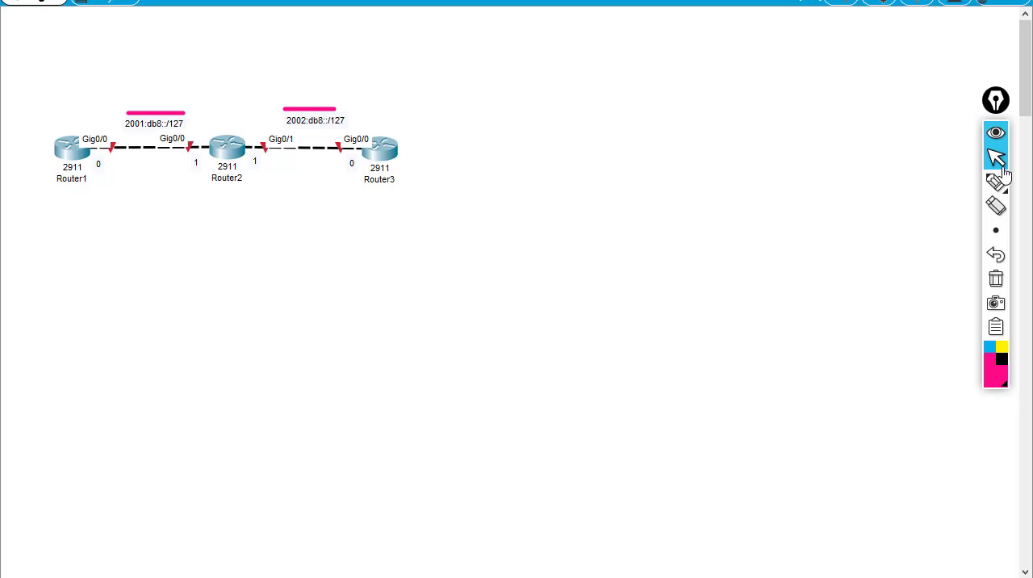
key("ctrl+shift+7")
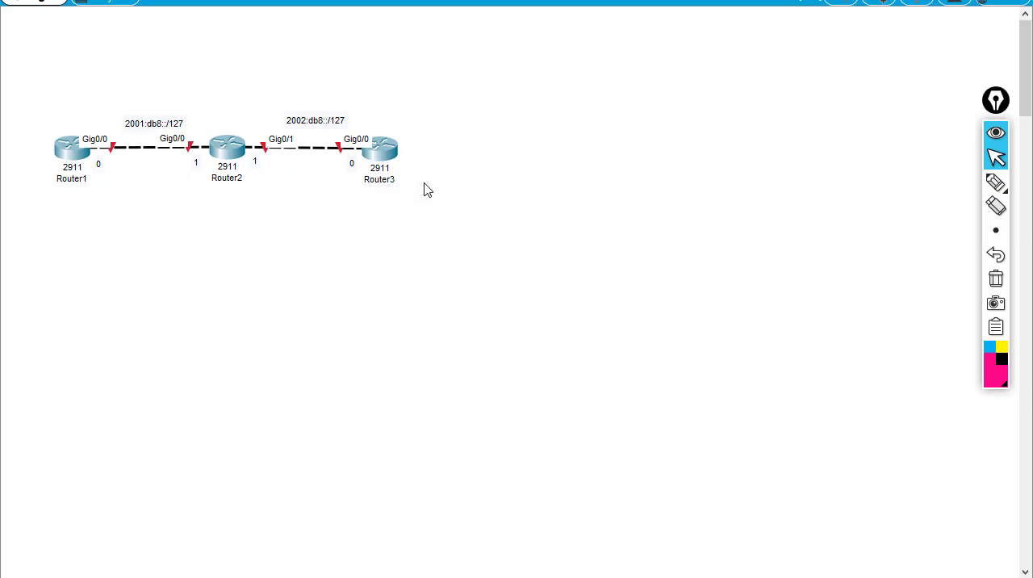
Step: Open Router1's command line interface and decline the initial configuration dialog with "no"
left_click(83, 153)
left_click_drag(477, 65, 600, 53)
left_click(533, 72)
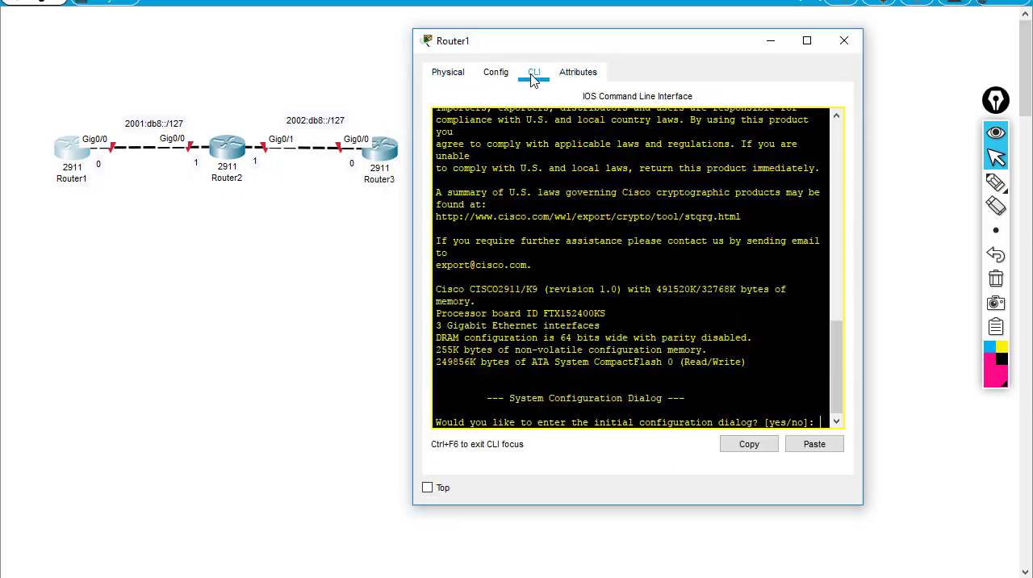
type("no")
key("Return")
key("Return")
key("Return")
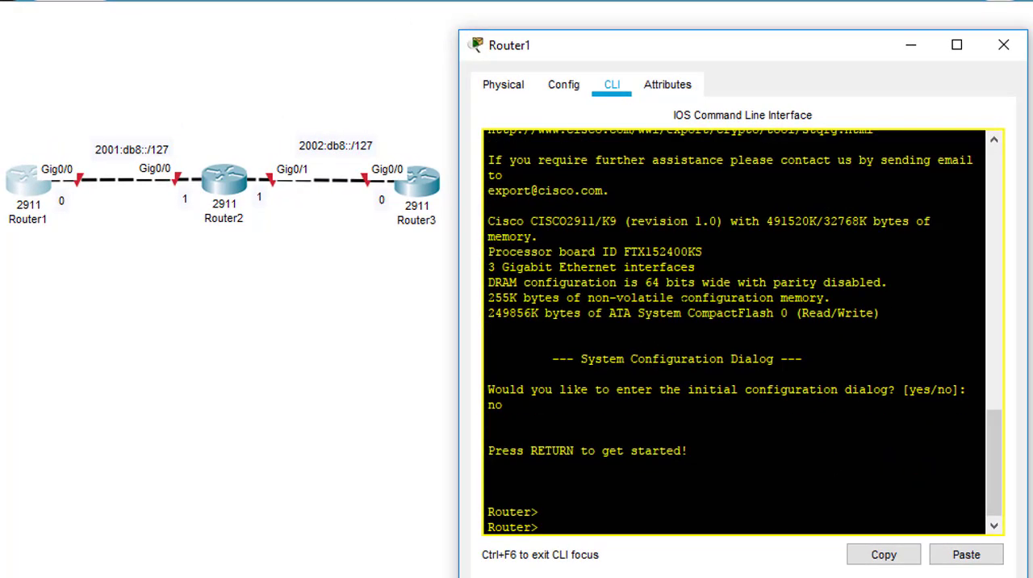
key("Return")
Step: Enter privileged mode on Router1 and start global configuration with "conf t"
type("en")
key("Return")
key("Return")
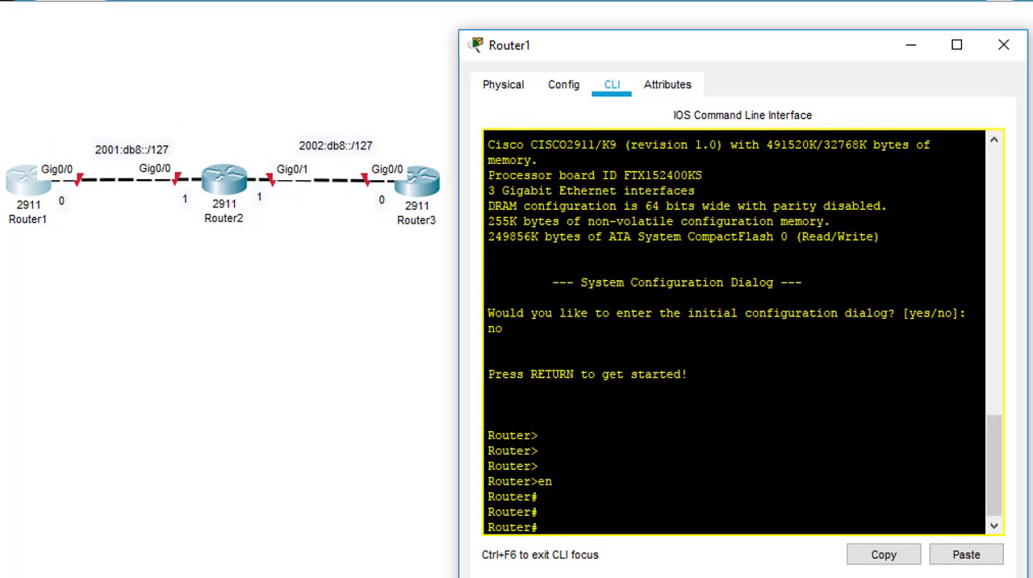
type("conf t")
key("Return")
key("Return")
key("Return")
key("Return")
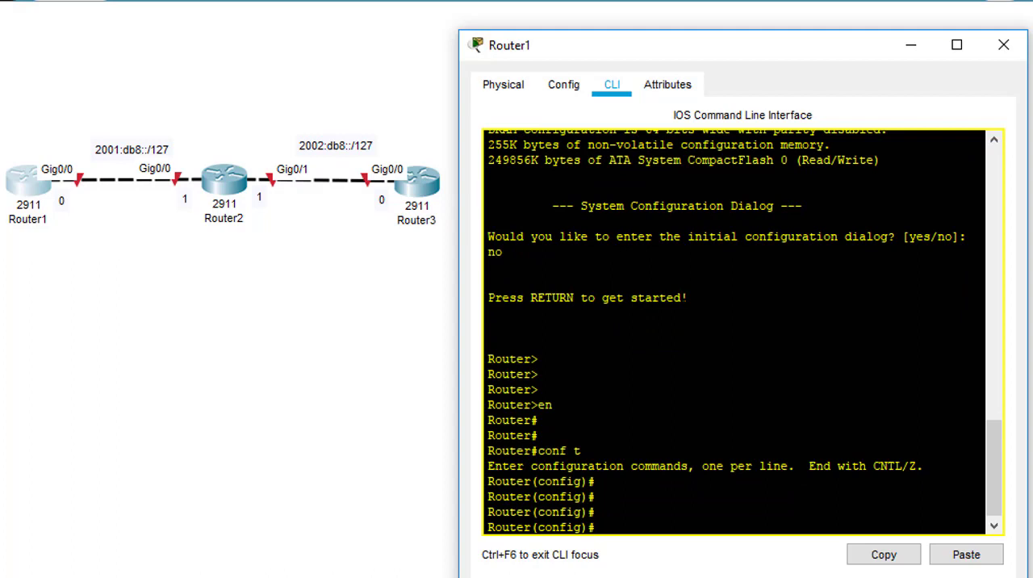
Step: Enable IPv6 routing on Router1 with the command "ipv6 unicast-routing"
type("ipv6 unicast-routing")
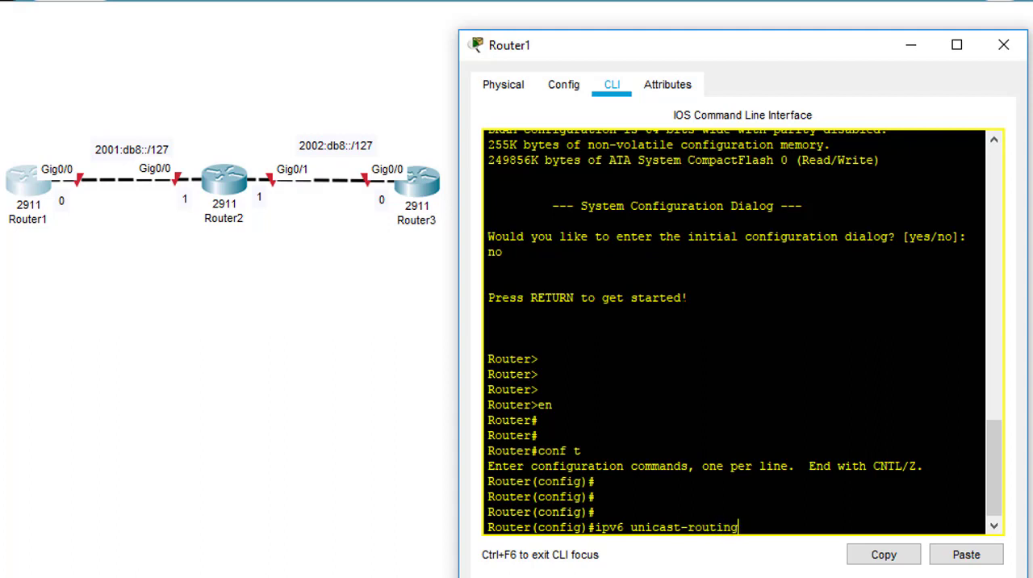
key("Return")
key("Return")
key("Return")
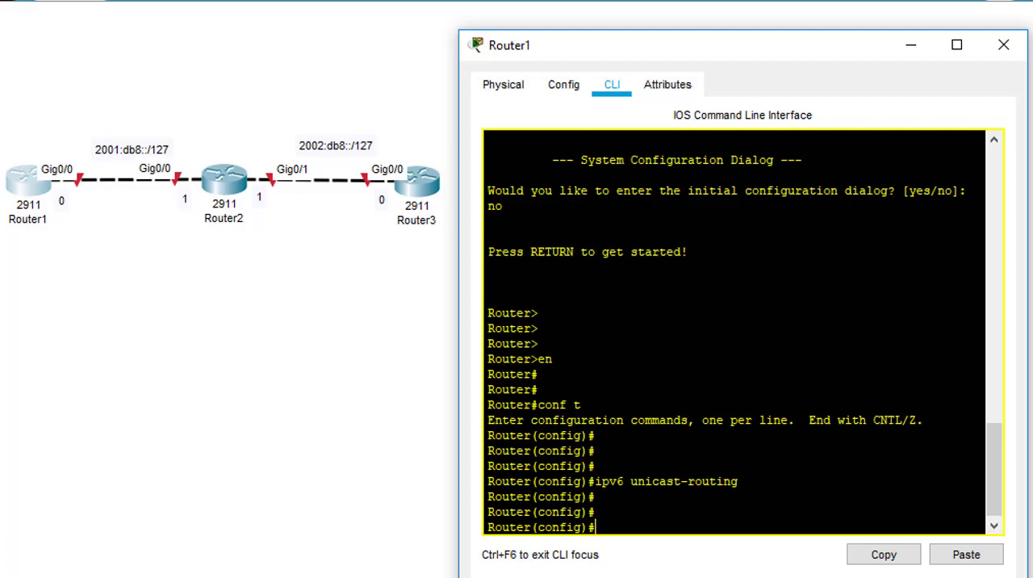
Step: Assign the IPv6 address 2001:db7::0/127 to interface g0/0 on Router1
type("int5 g0/0")
key("Return")
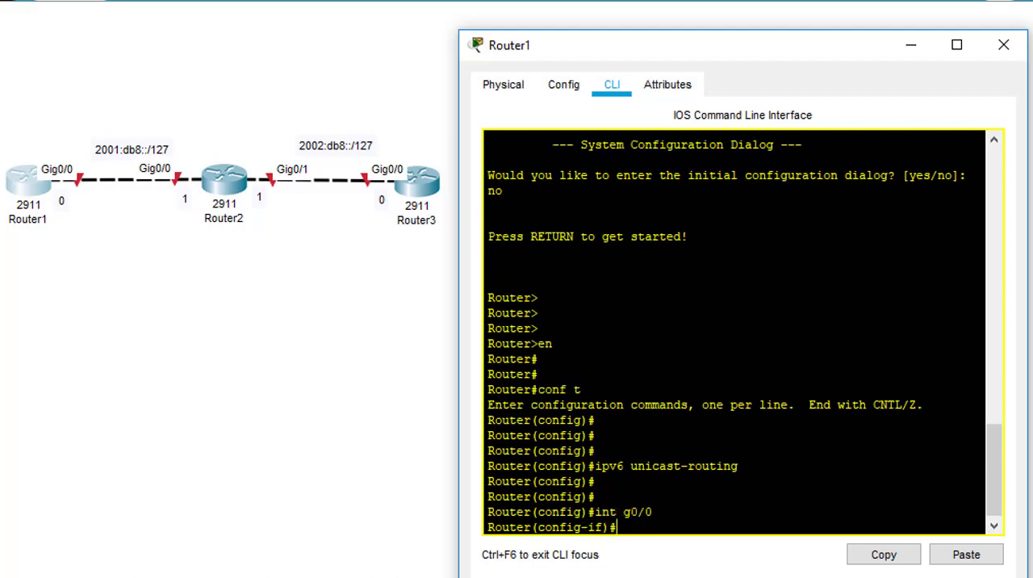
type("ipv6 add 2001:d")
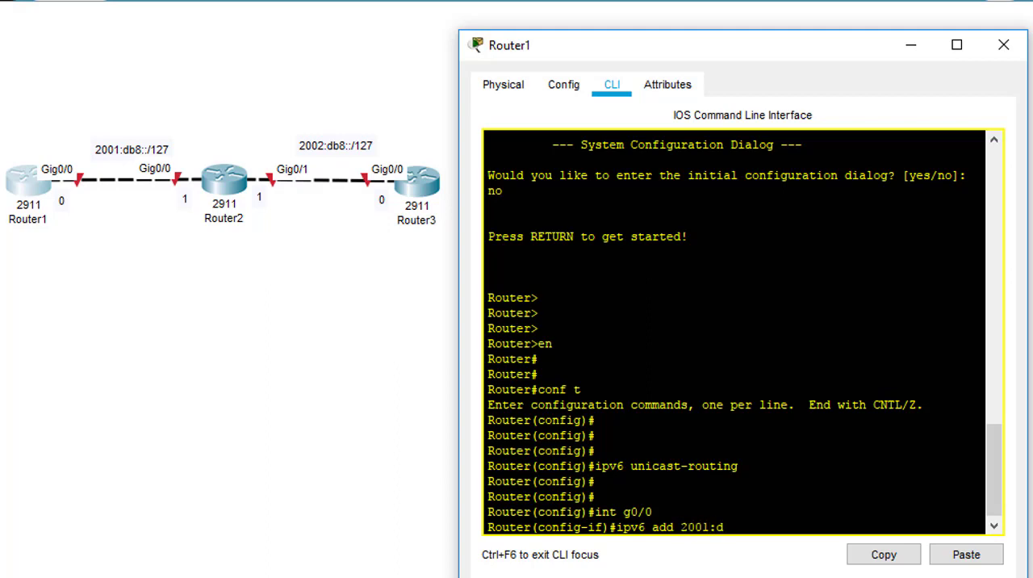
type("b7::0/127")
key("Return")
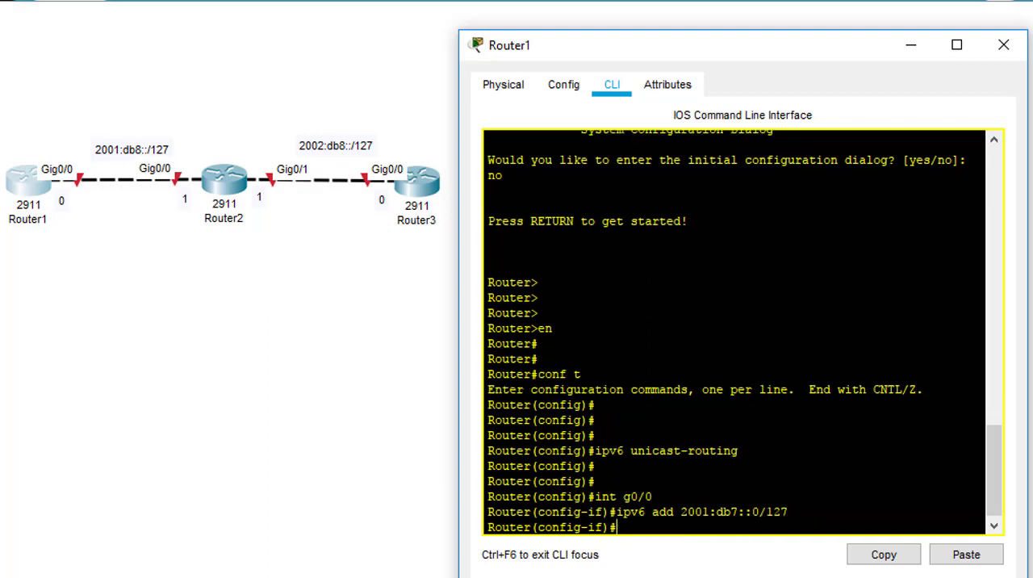
Step: Bring up Router1's g0/0 interface with "no shut"
type("no shut")
key("Return")
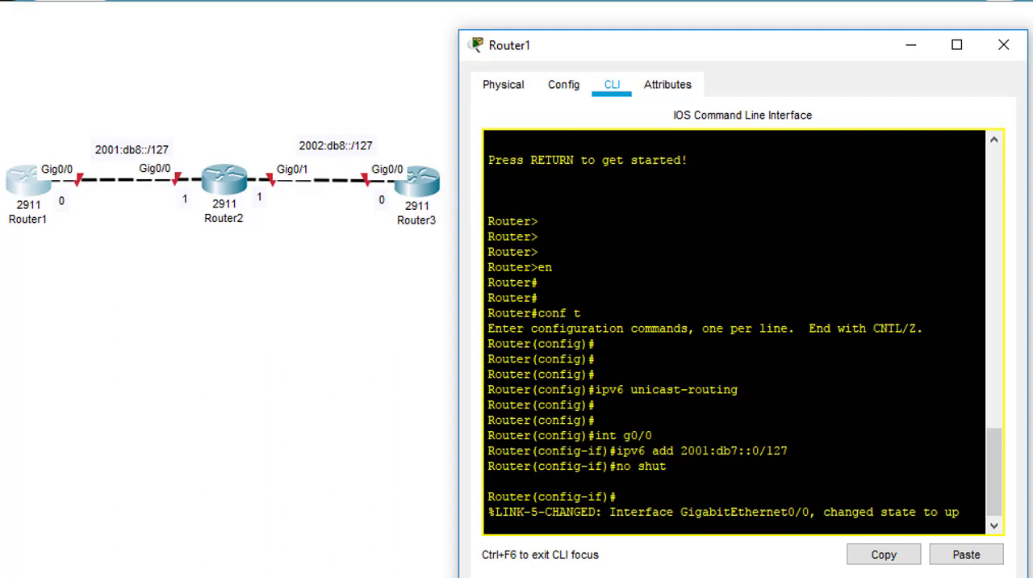
key("Return")
key("Return")
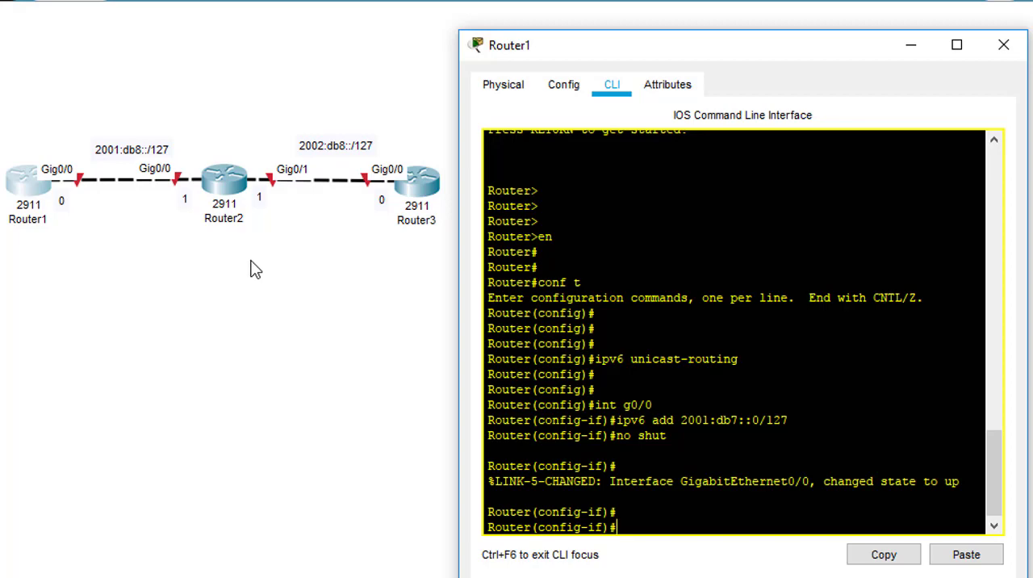
Step: Open Router2's command line interface and decline the initial configuration dialog with "no"
left_click(233, 181)
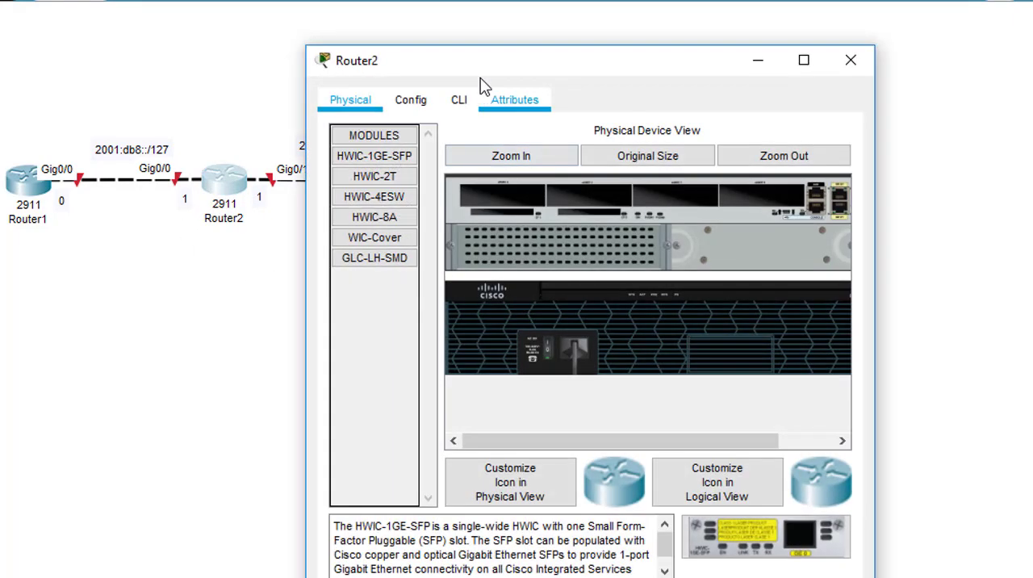
left_click_drag(479, 63, 605, 55)
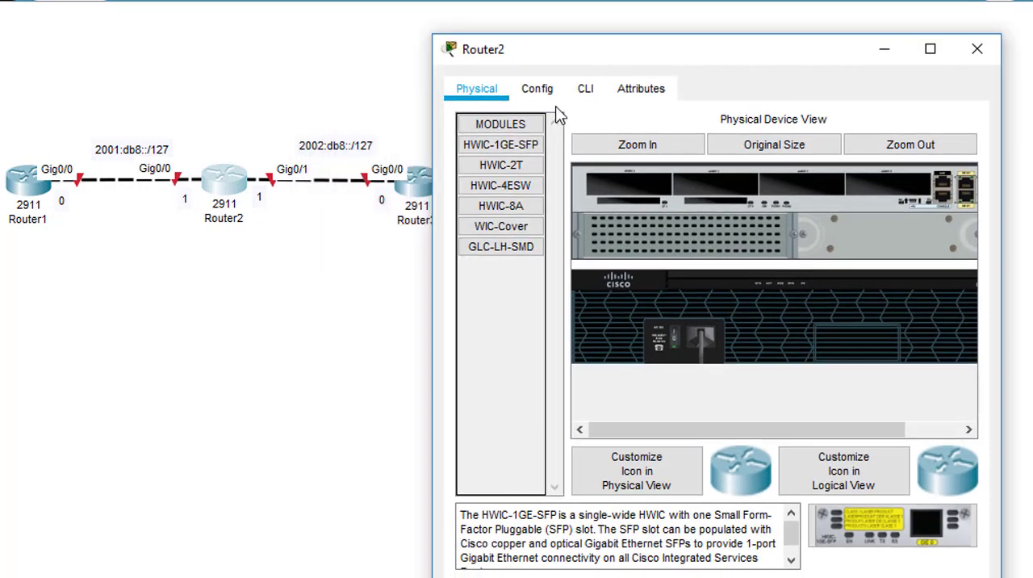
left_click(587, 90)
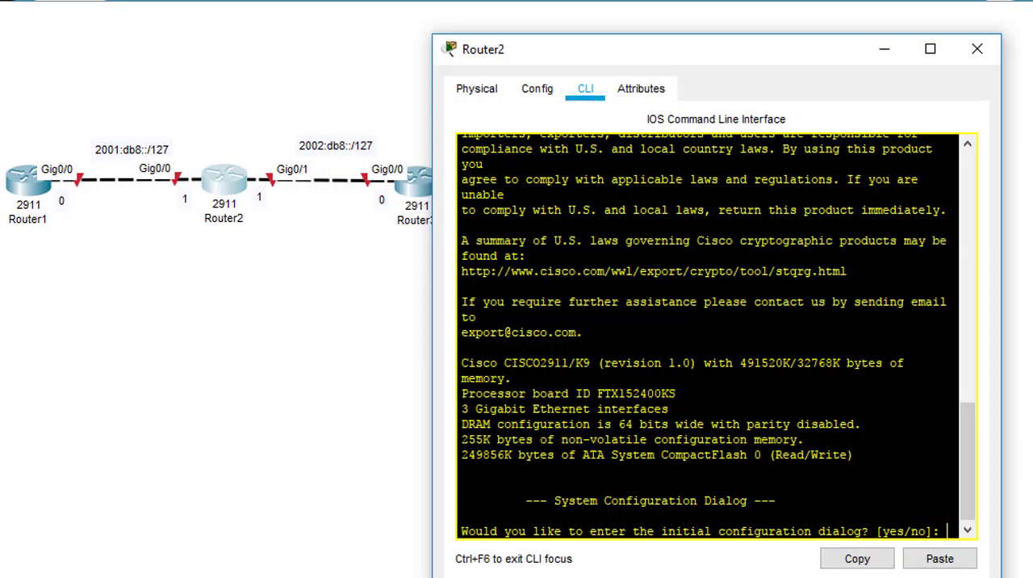
type("no")
key("Return")
Step: Enter privileged mode on Router2 and start global configuration with "conf t"
key("Return")
type("en")
key("Return")
type("co")
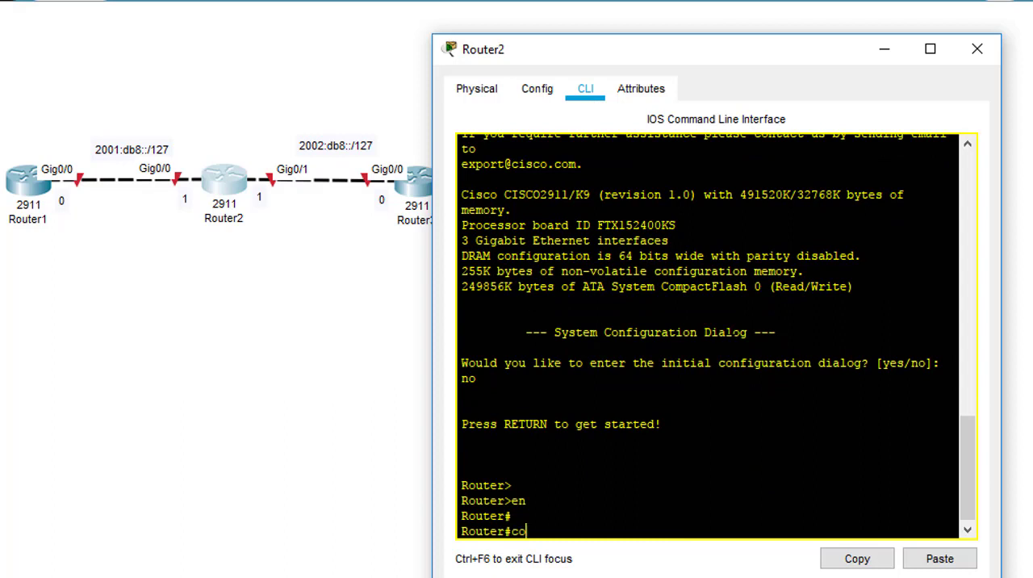
type("nf t")
key("Return")
key("Return")
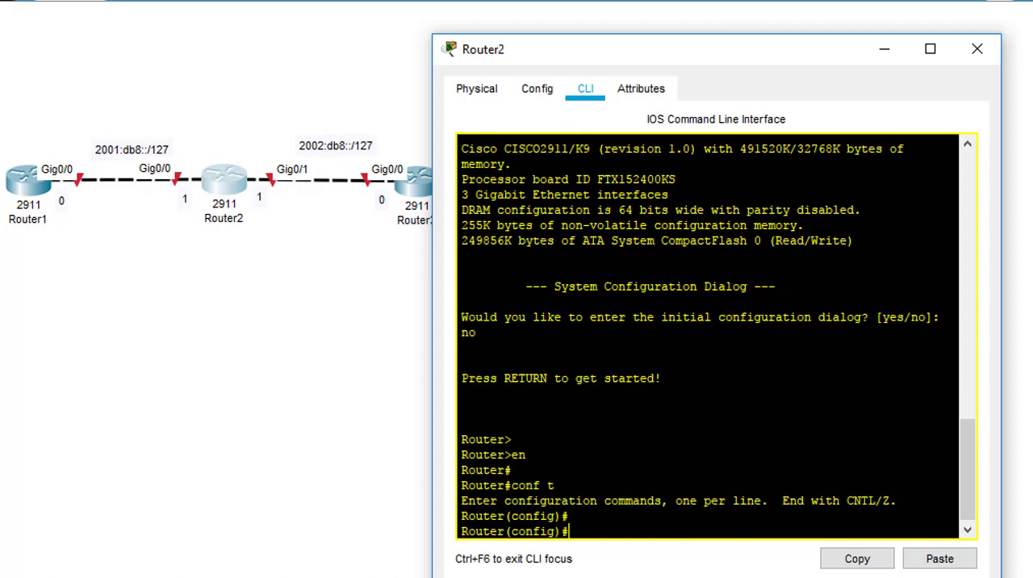
Step: Enable IPv6 routing on Router2 with the command "ipv6 unicast-routing"
type("ipv6 unicast")
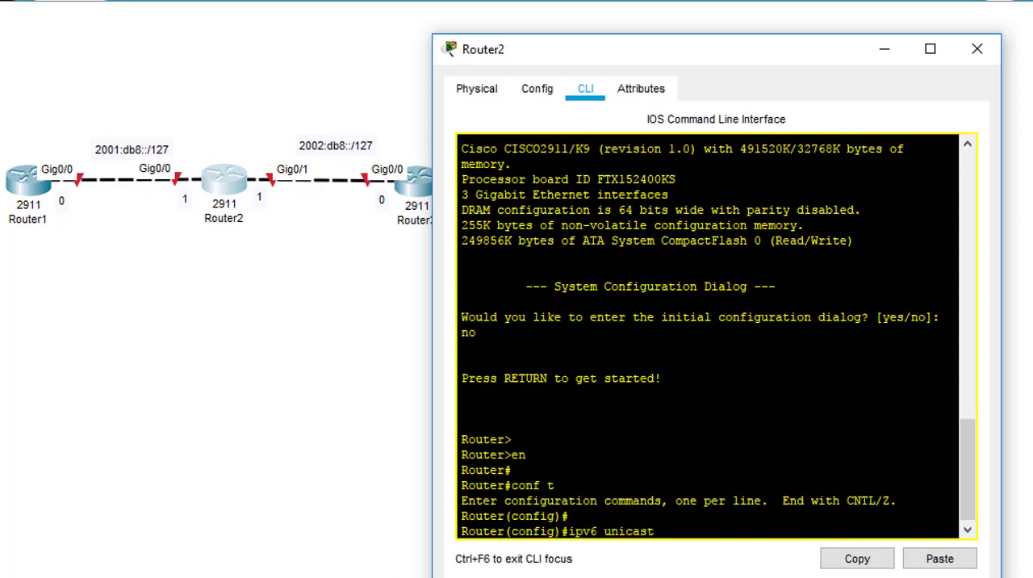
type("--routing")
key("Return")
key("Return")
key("Return")
Step: Set the hostname of the middle router to Router2
type("hostn")
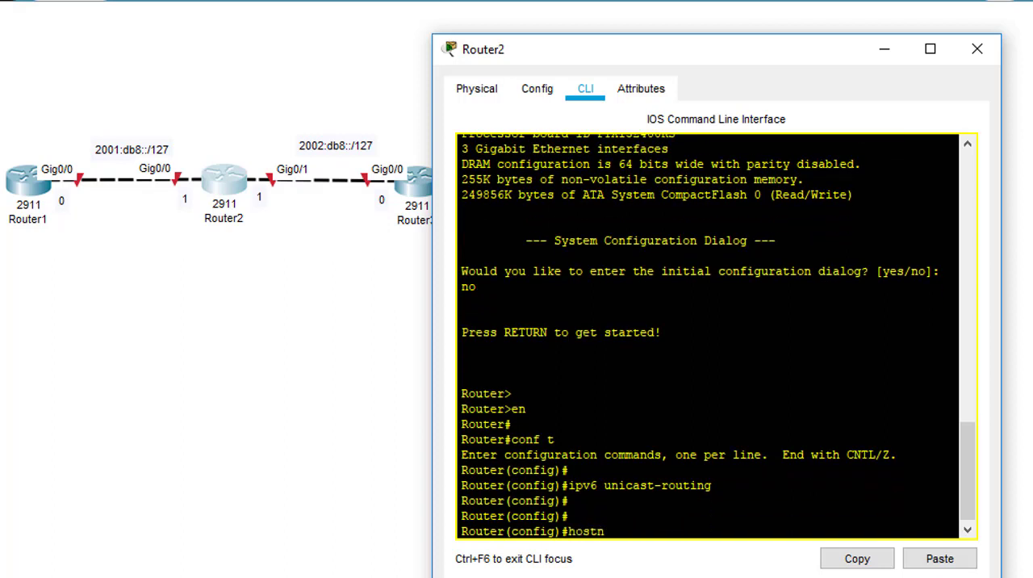
type("ame Router2")
key("Return")
key("Return")
key("Return")
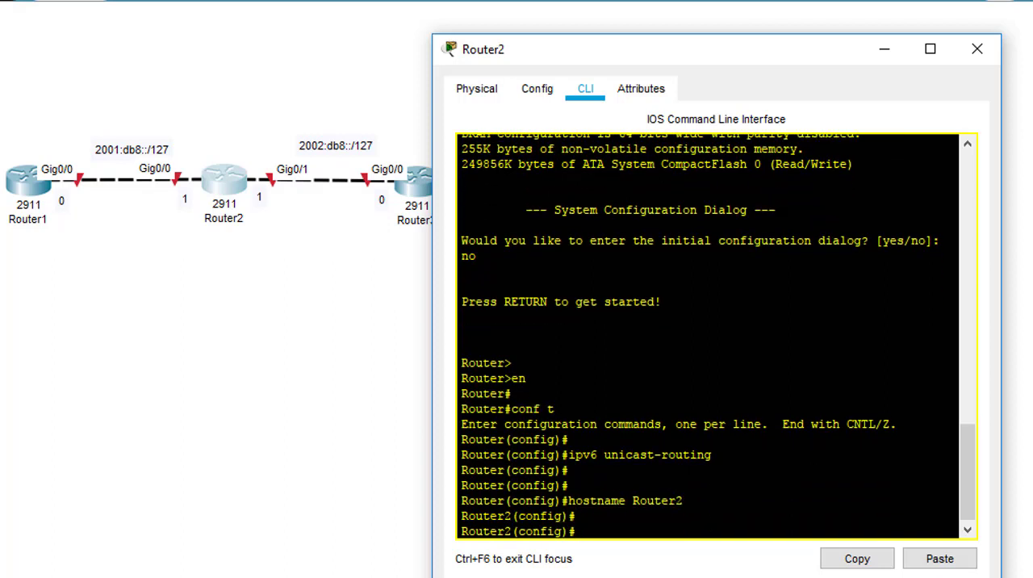
Step: Assign the IPv6 address 2001:db8::1/127 to interface g0/0 on Router2
type("int g0/0")
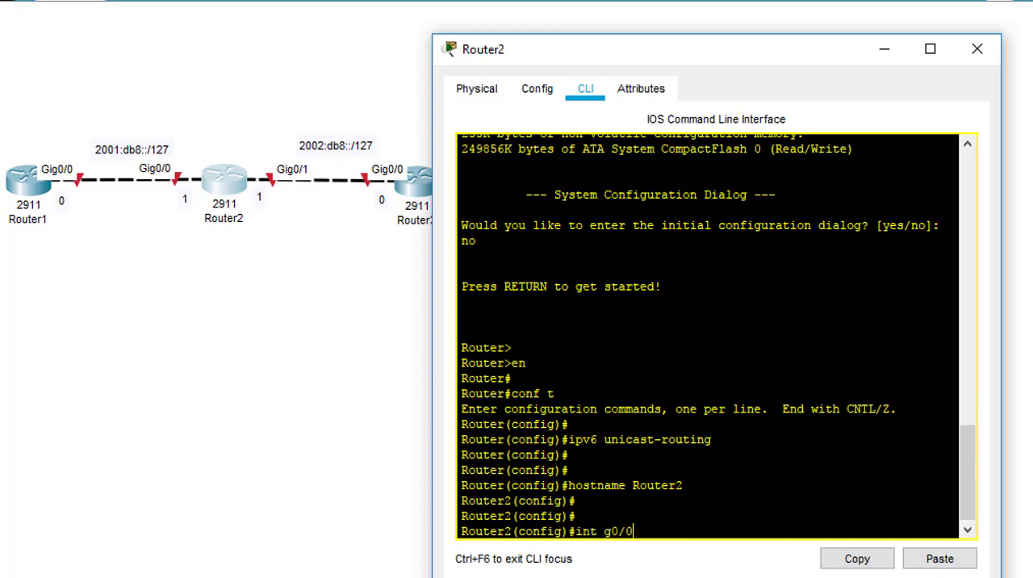
key("Return")
type("ipv")
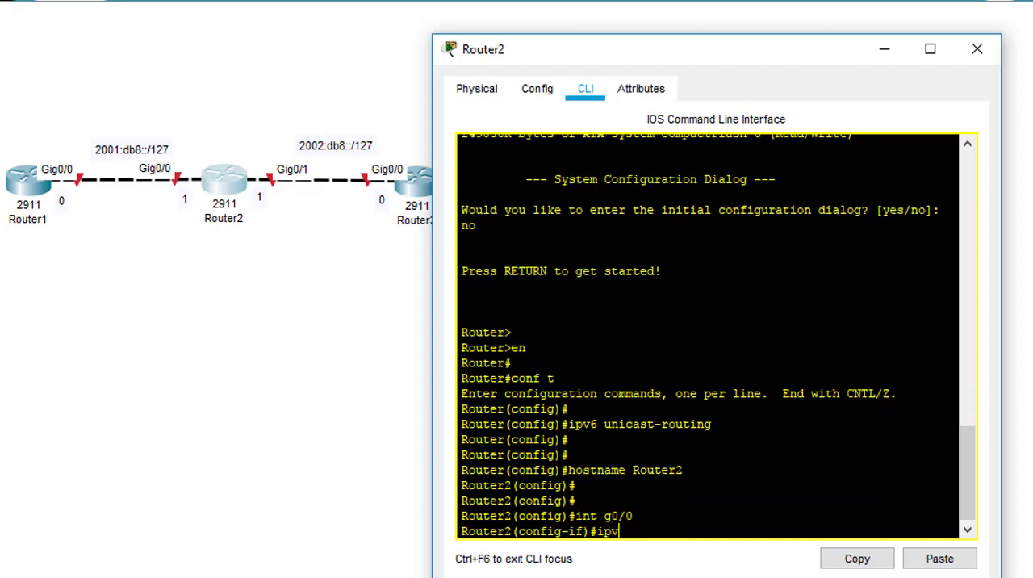
type("6 aded")
key("BackSpace")
key("BackSpace")
key("BackSpace")
type("d 2001:db8::")
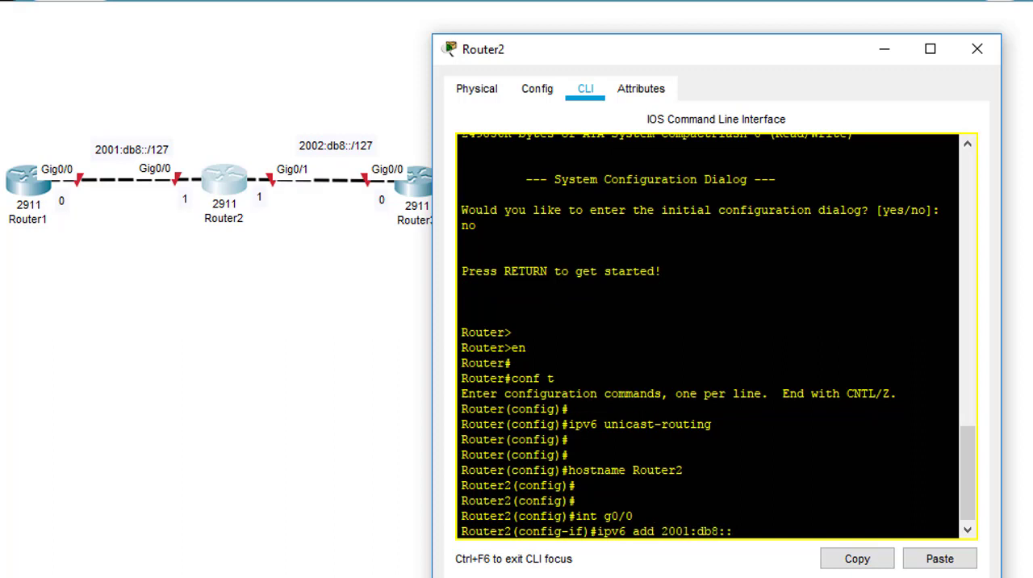
type("1/127")
key("Return")
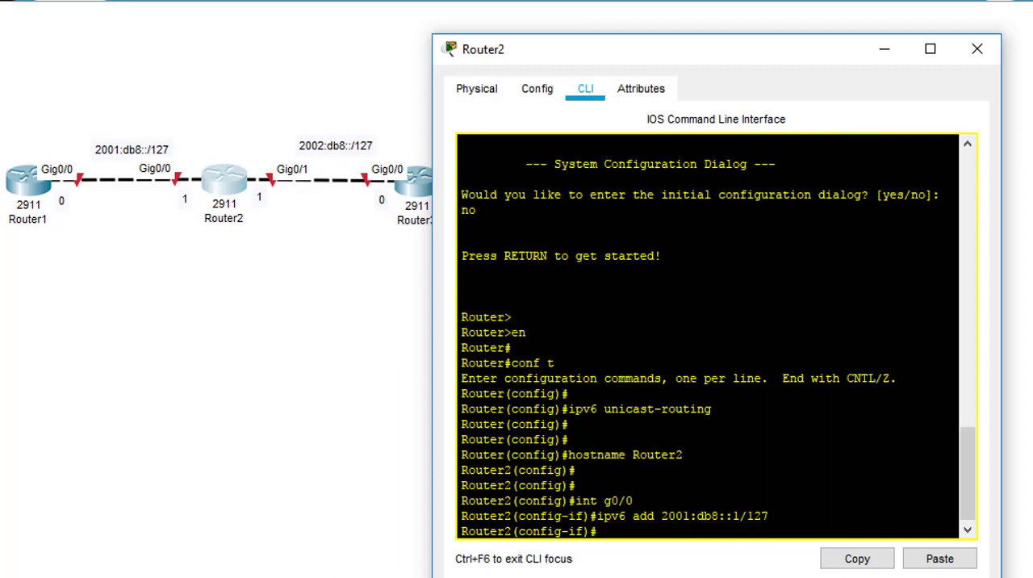
Step: Bring up Router2's g0/0 interface with "no shut" and leave configuration mode
type("no shut")
key("Return")
key("Return")
key("Return")
key("Return")
key("Return")
key("Return")
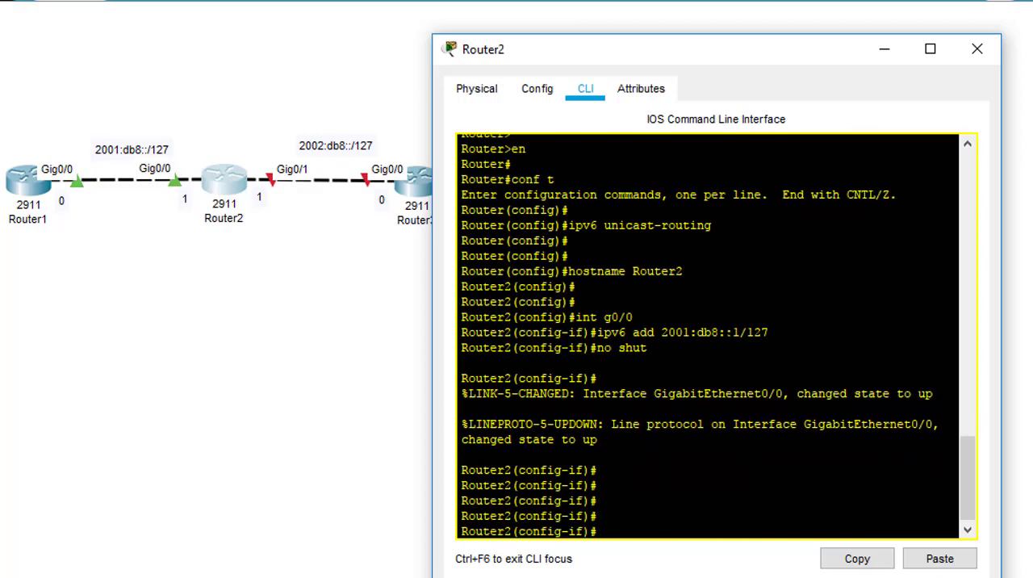
key("Return")
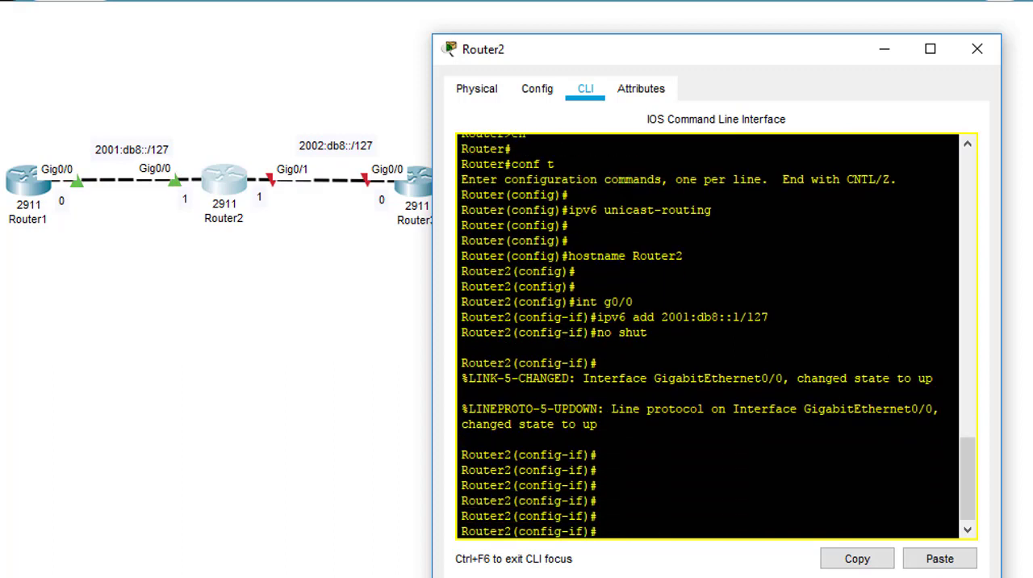
key("Return")
key("Return")
type("end")
key("Return")
key("Return")
key("Return")
key("Return")
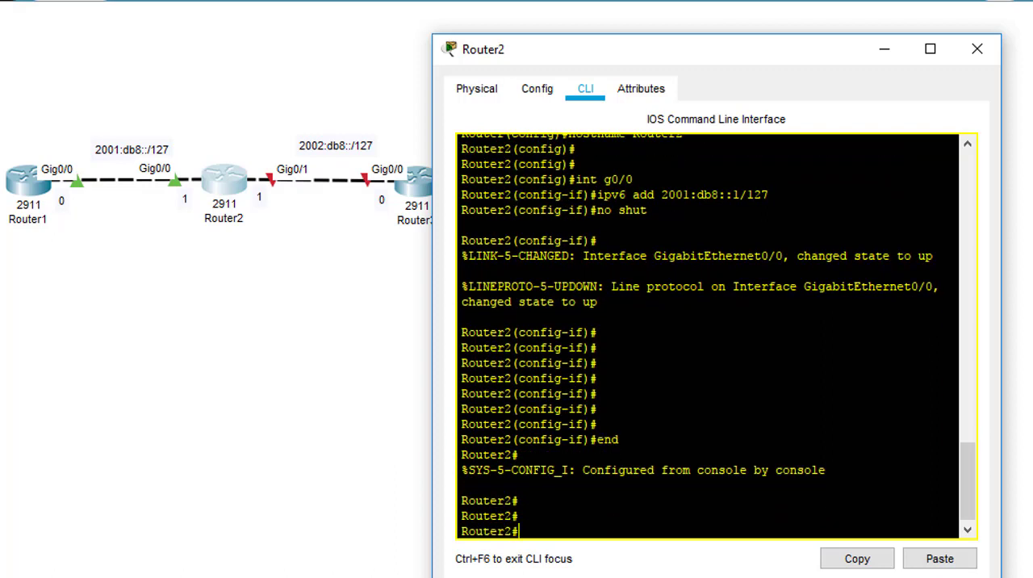
Step: Ping 2001:db8::0 from Router2 and show the interface summary with "sh ip int br"
type("ping 2001:db8::")
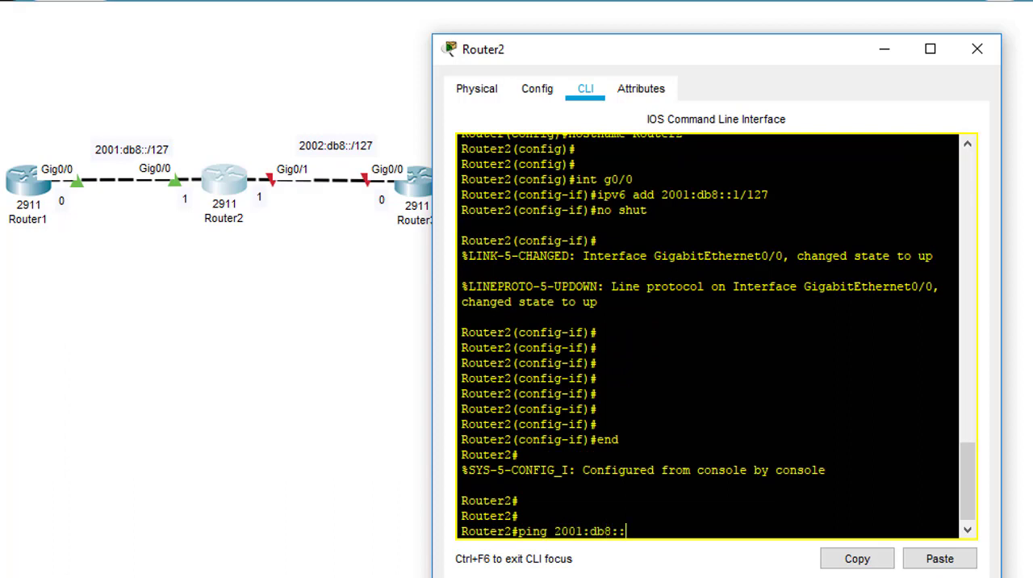
type("0")
key("Return")
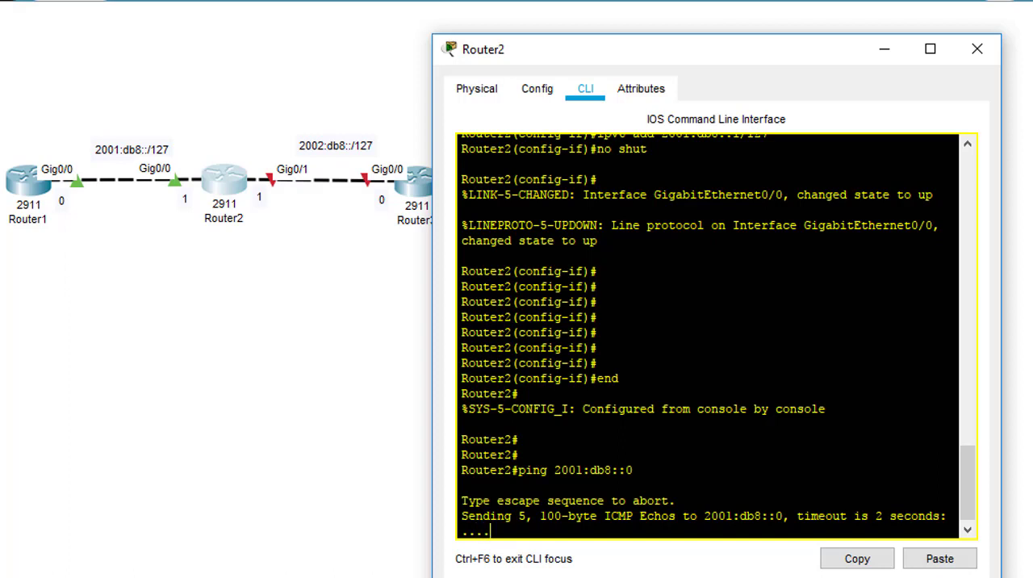
key("Return")
key("Return")
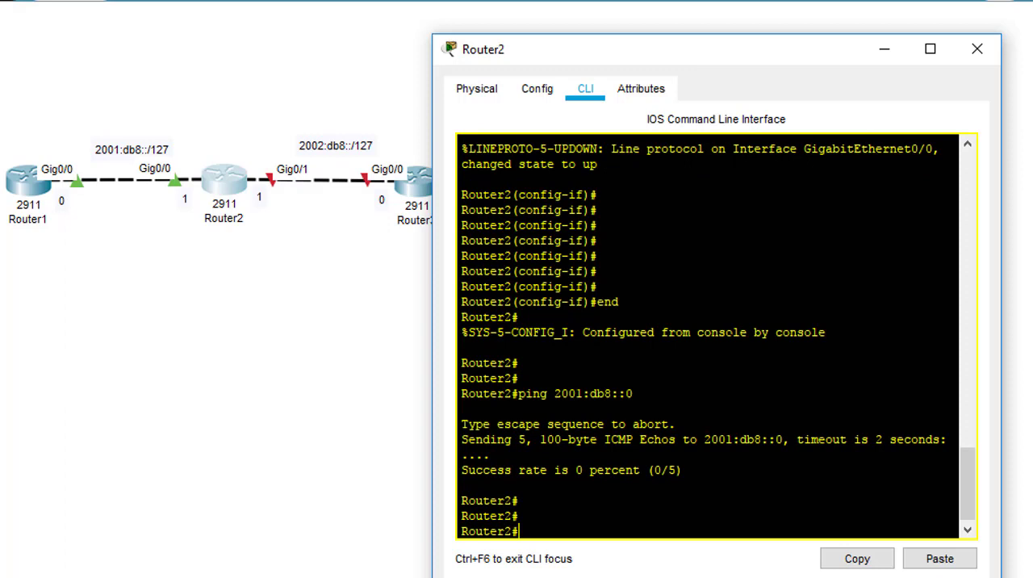
type("sh ip int br")
key("Return")
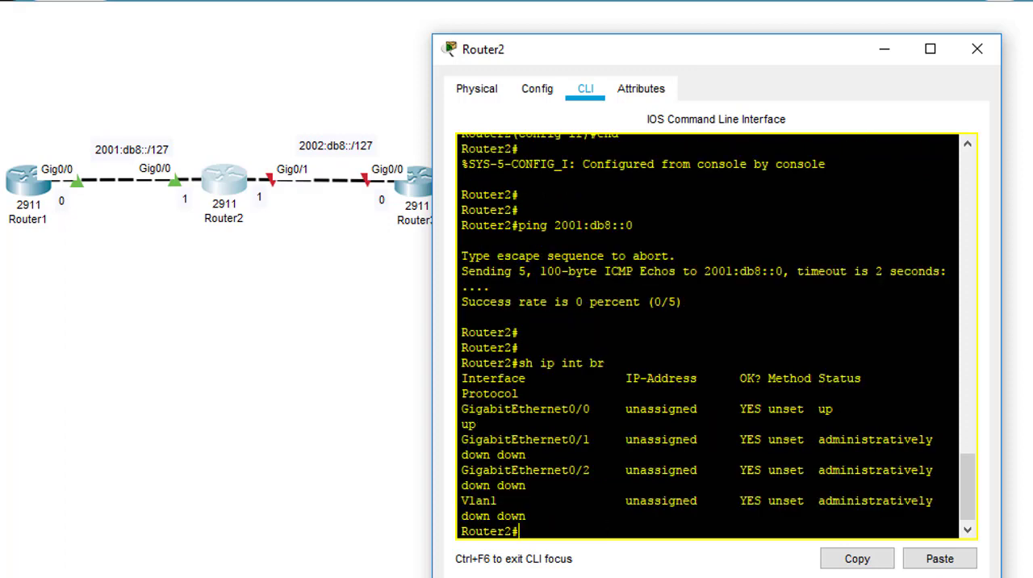
Step: Show the IPv6 interface summary on Router2 with "sh ipv6 int br"
key("Return")
key("Return")
type("sh")
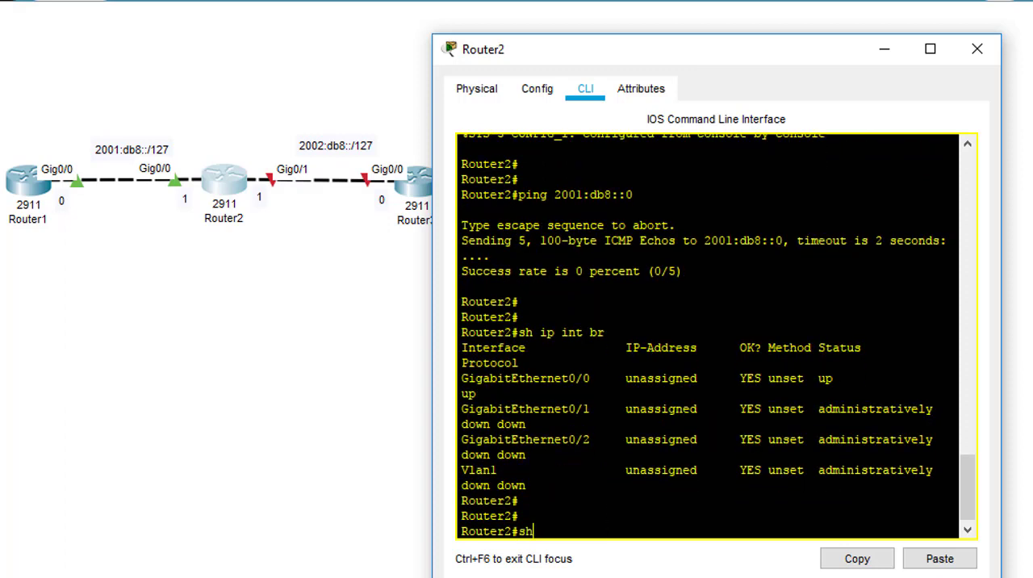
type(" ipv6 int br")
key("Return")
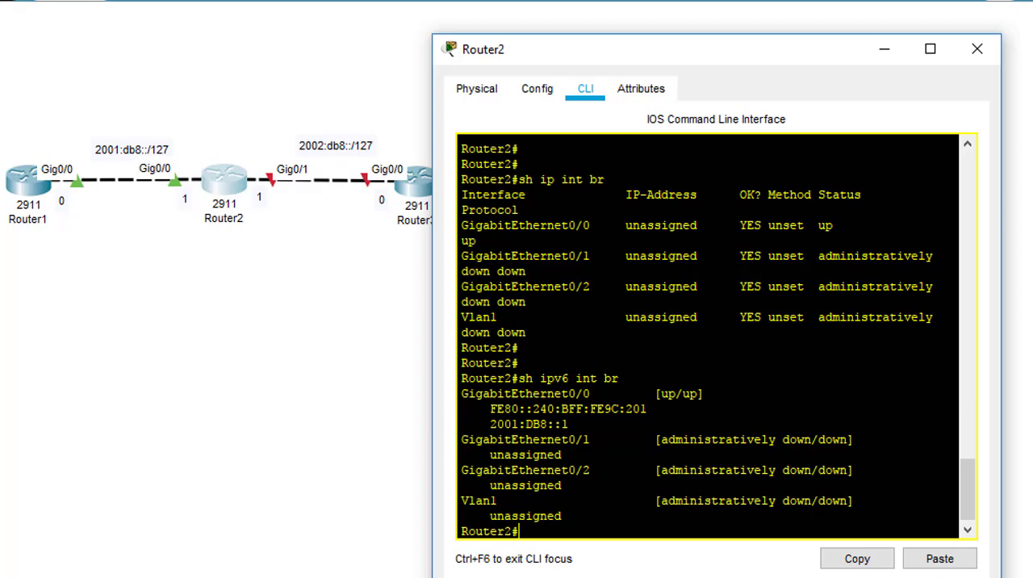
Step: Leave configuration mode on Router1 and show its IPv6 interface summary with "sh ipv6 int br"
left_click(18, 178)
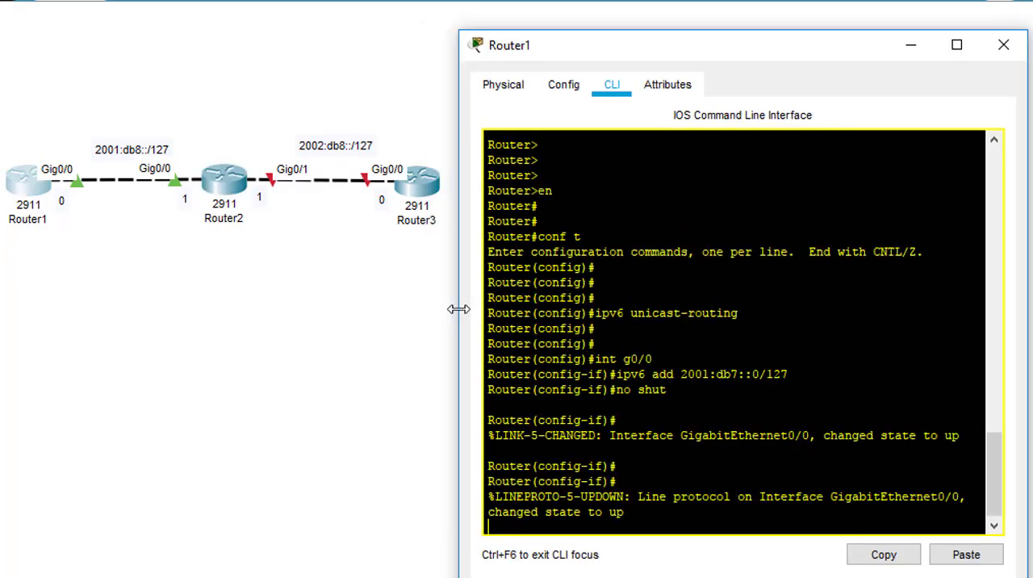
key("Return")
type("end")
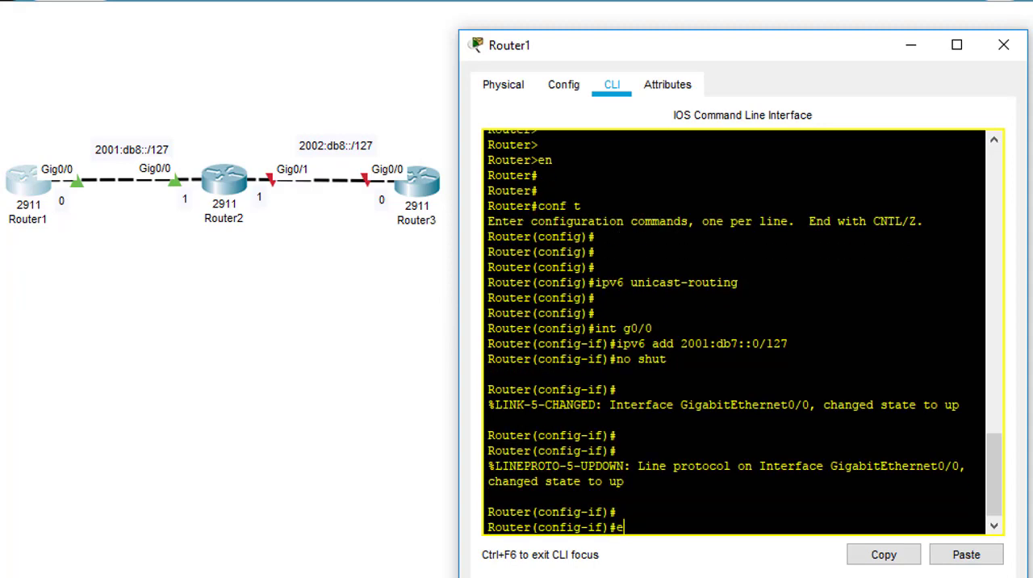
key("Return")
type("sh ipv6 int br")
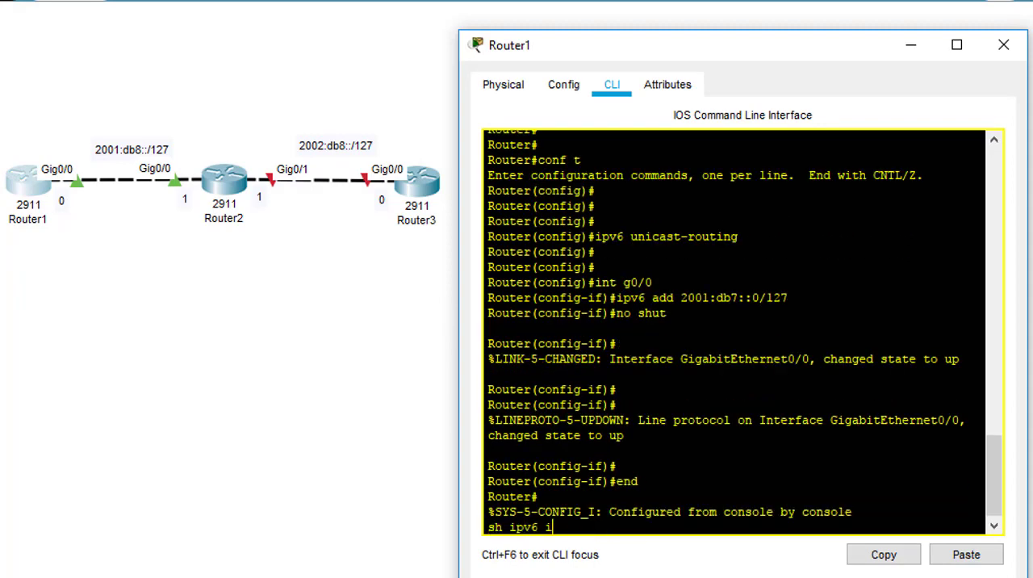
key("Return")
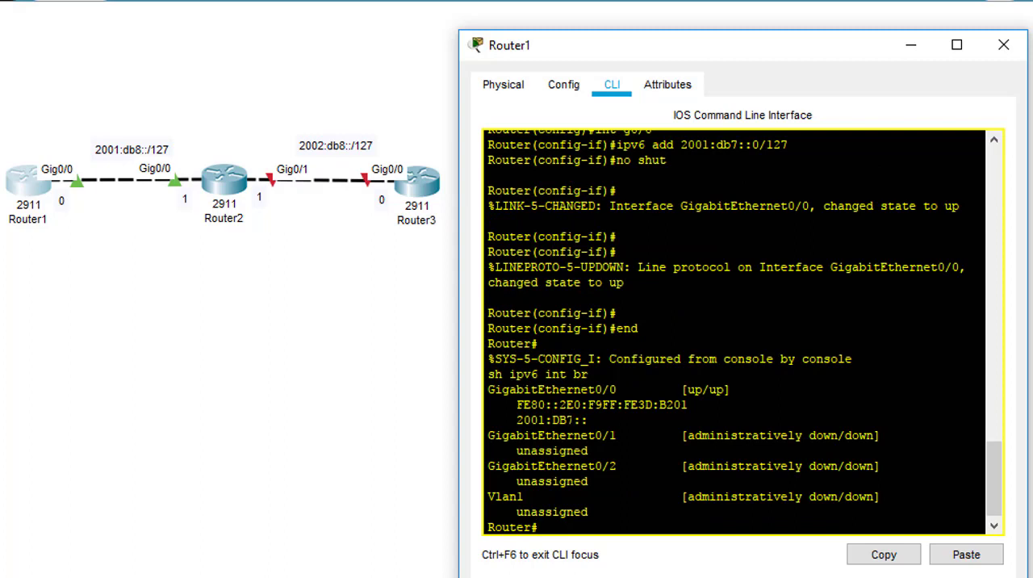
left_click_drag(571, 420, 565, 420)
Step: Remove the IPv6 address 2001:db7::/127 from interface g0/0 on Router1
key("Return")
type("conf t")
key("Return")
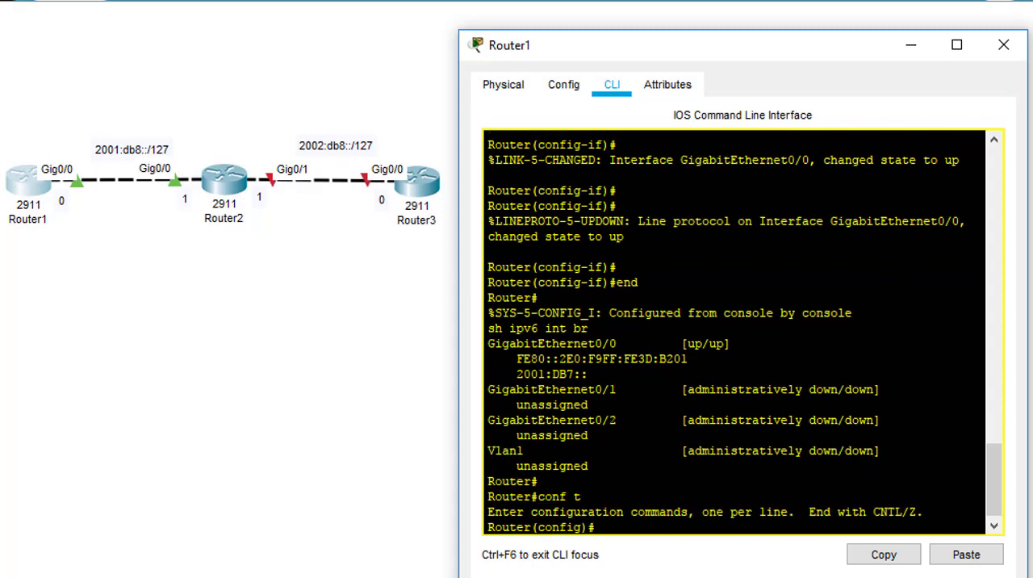
key("Return")
key("Return")
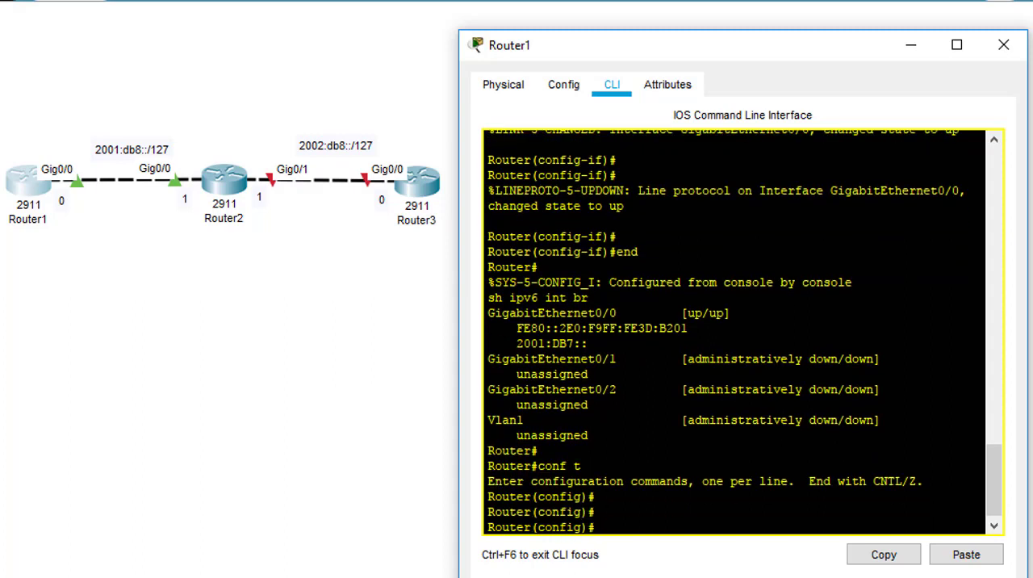
type("int g0/0")
key("Return")
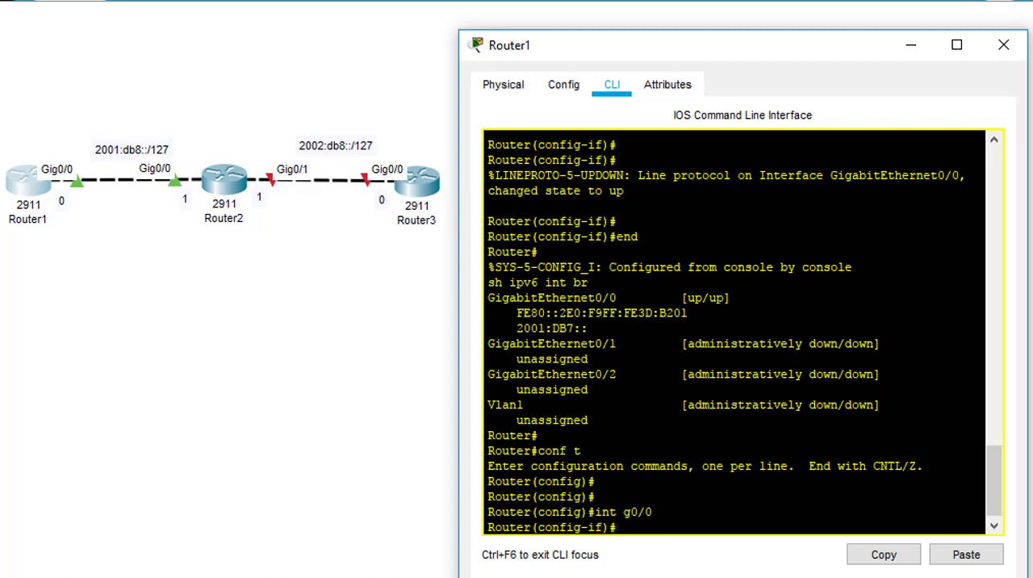
type("no ipv6 add 2001:deb")
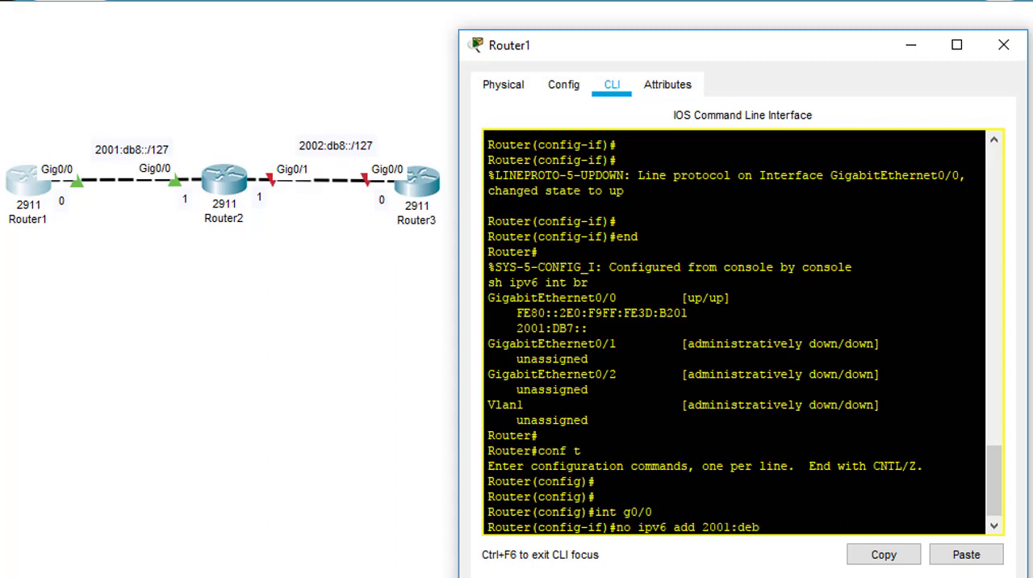
key("BackSpace")
key("BackSpace")
type("b7::/127")
key("Return")
key("Return")
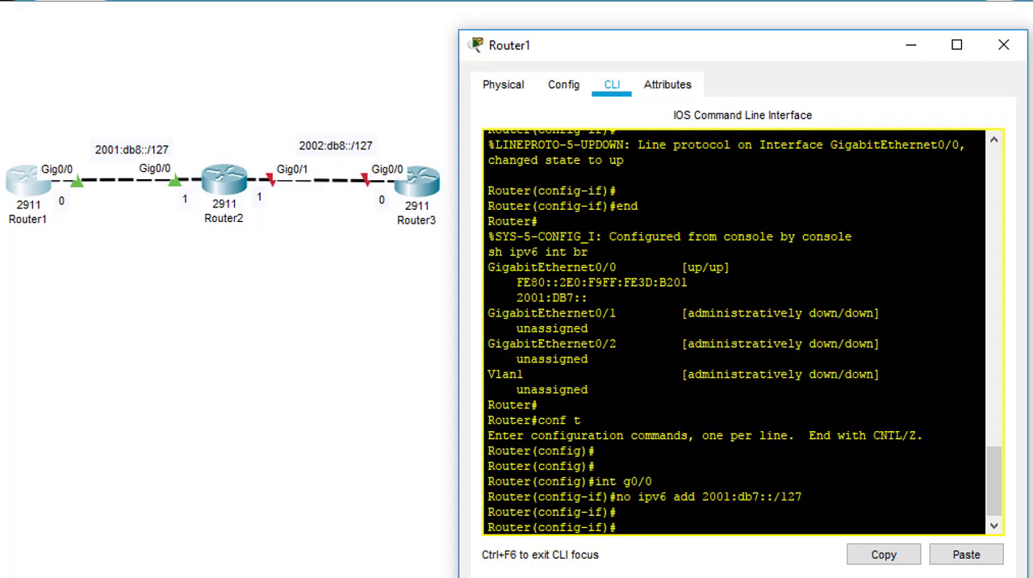
Step: Assign the IPv6 address 2001:db8::/127 to Router1's g0/0 interface and leave configuration mode
type("ipv6 add 2001:db7")
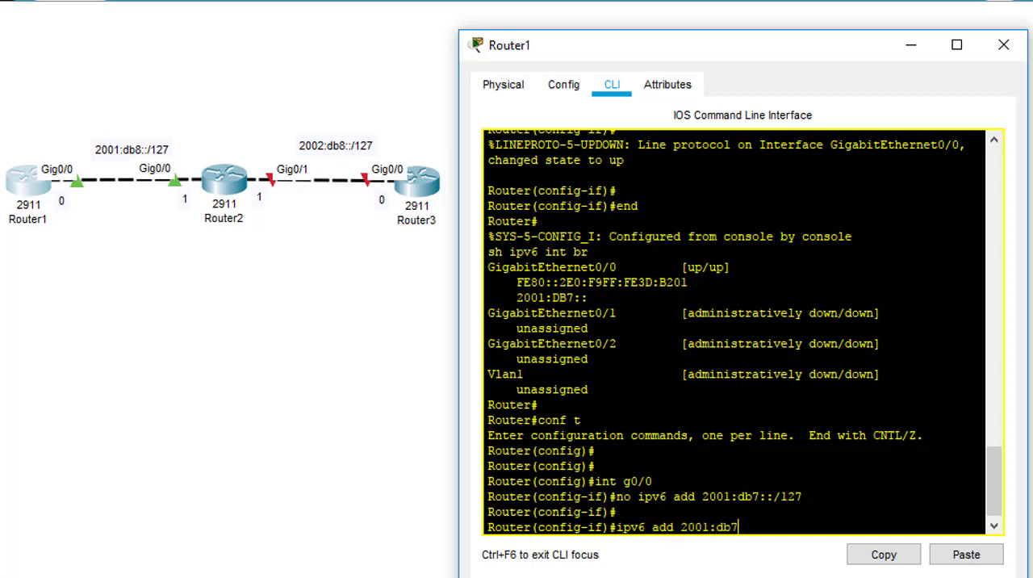
key("BackSpace")
type("8::/127")
key("Return")
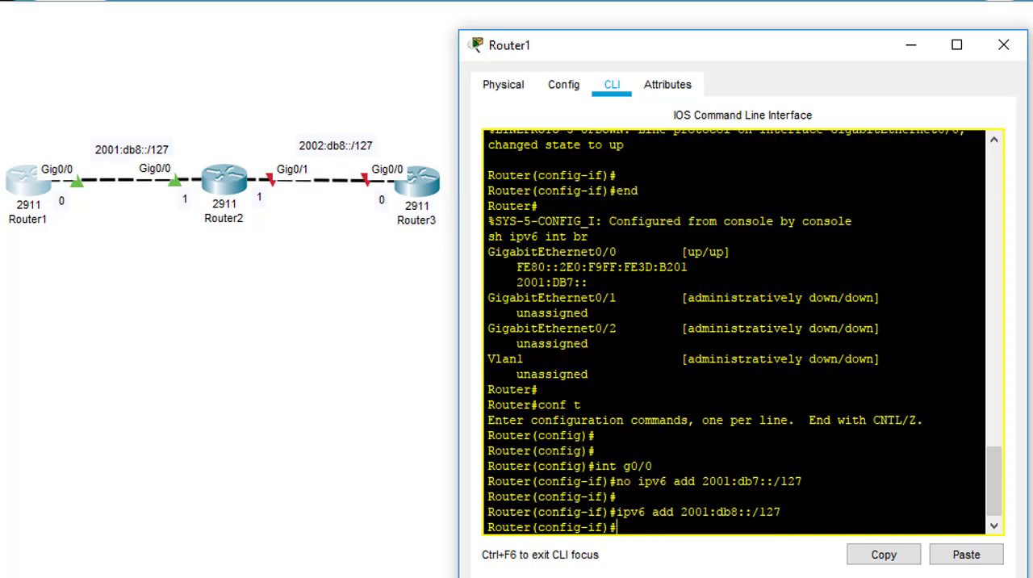
type("end")
key("Return")
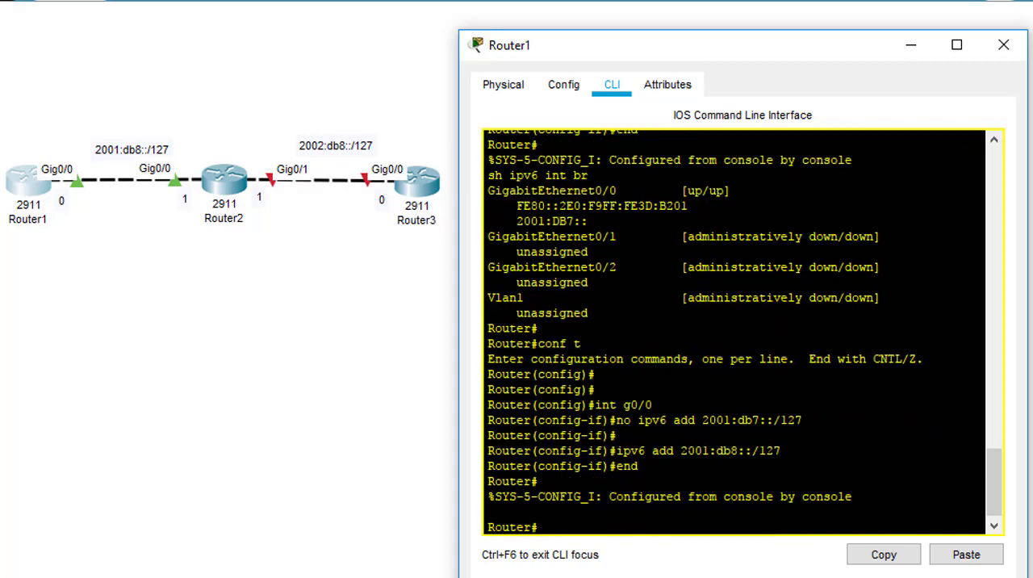
Step: Repeat the ping to 2001:db8::0 from Router2
left_click(236, 180)
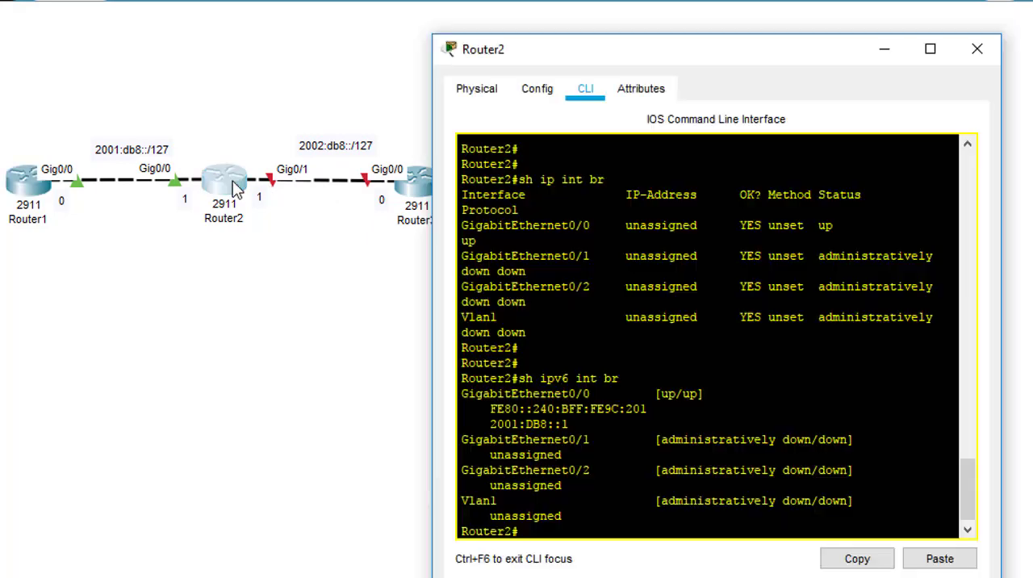
key("Up")
key("Up")
key("Up")
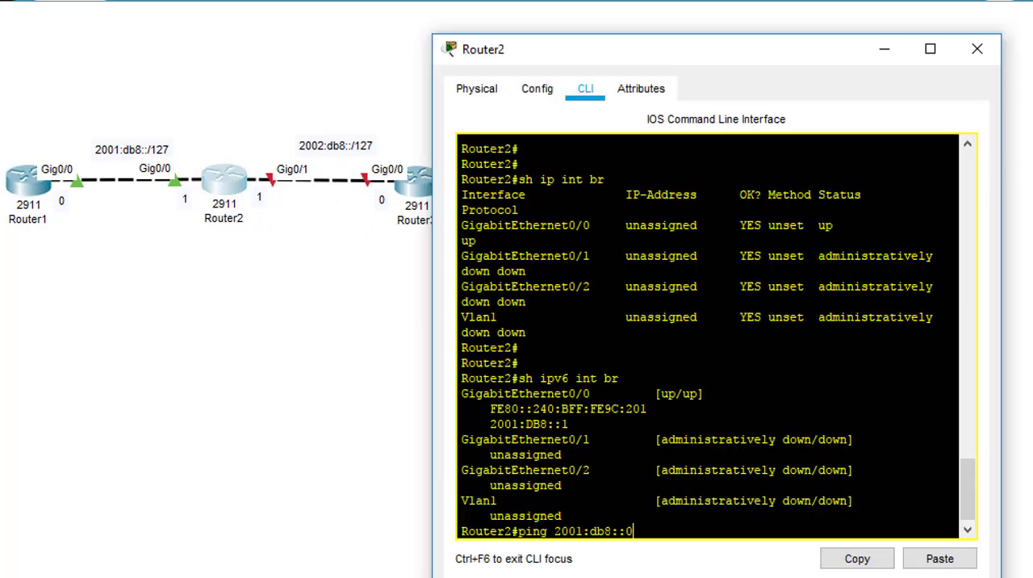
key("Return")
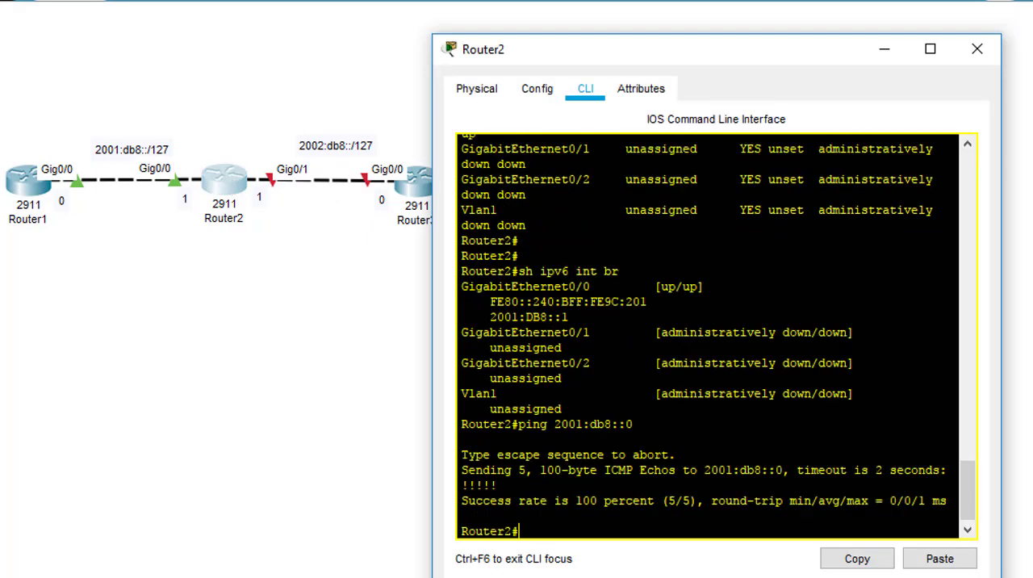
key("Return")
key("Return")
Step: Assign the IPv6 address 2002:db8::1/127 to interface g0/1 on Router2
left_click_drag(595, 56, 672, 53)
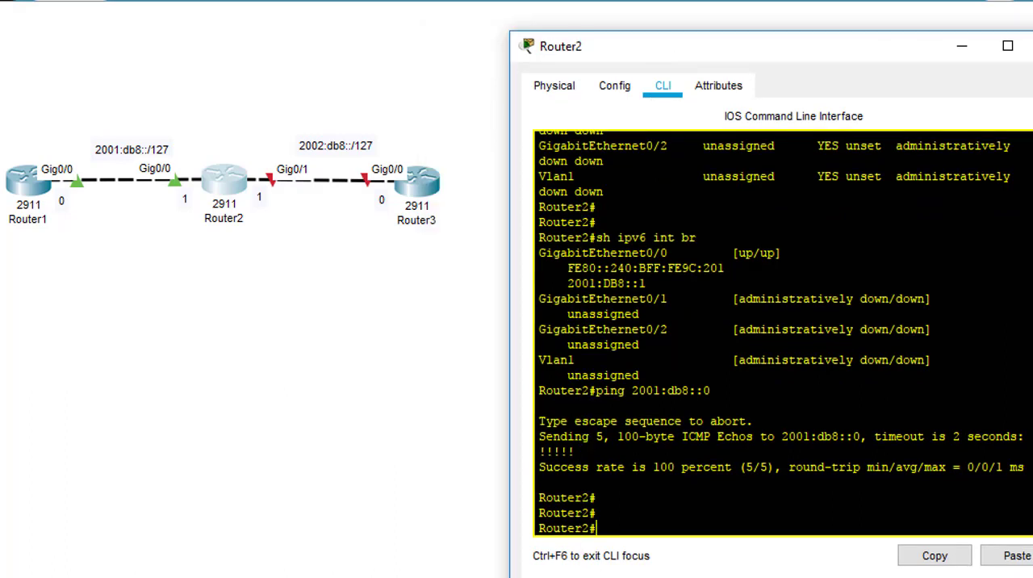
type("conf t")
key("Return")
type("int")
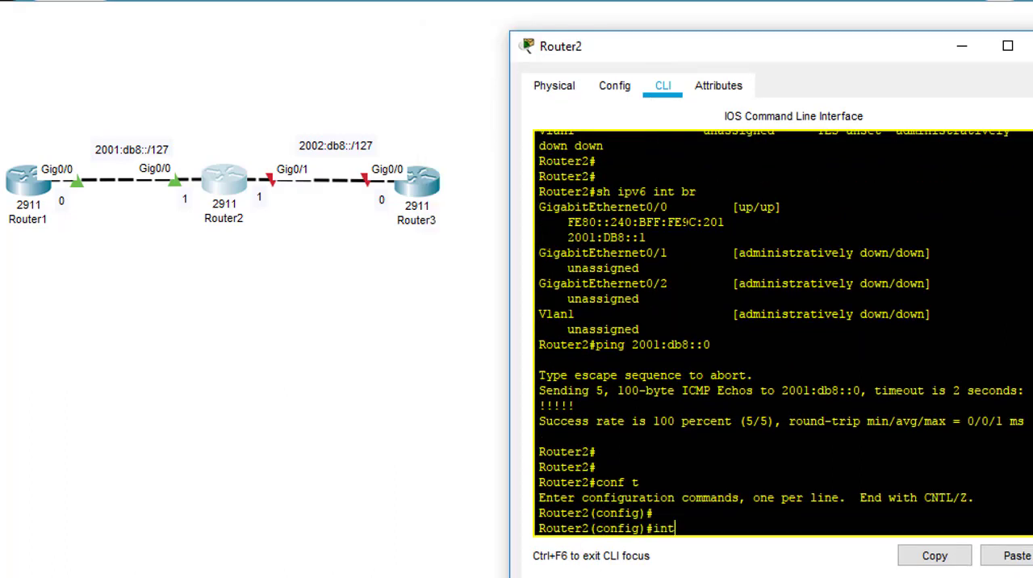
type(" g0/1")
key("Return")
key("Return")
key("Return")
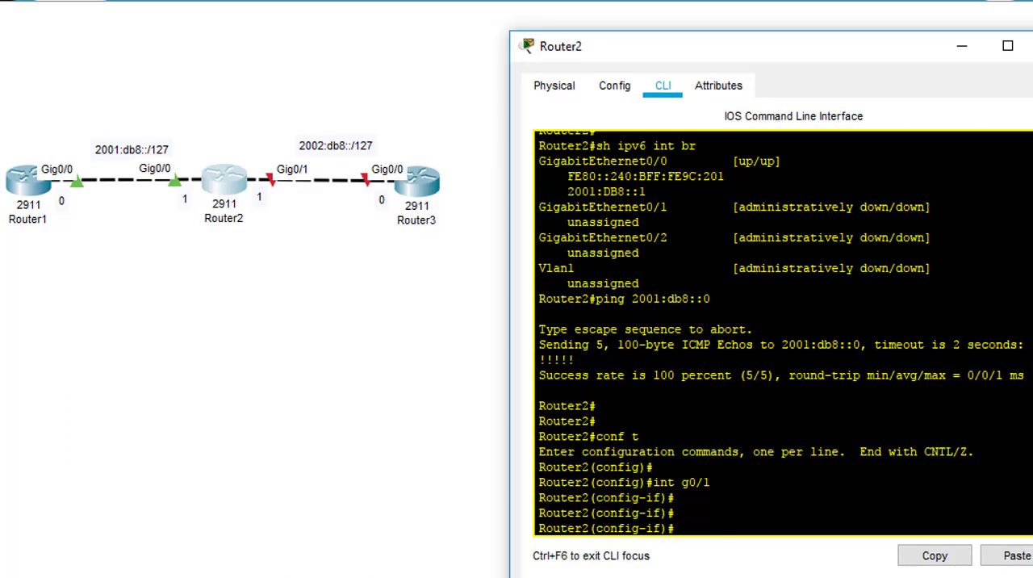
type("ipv6 add 2002")
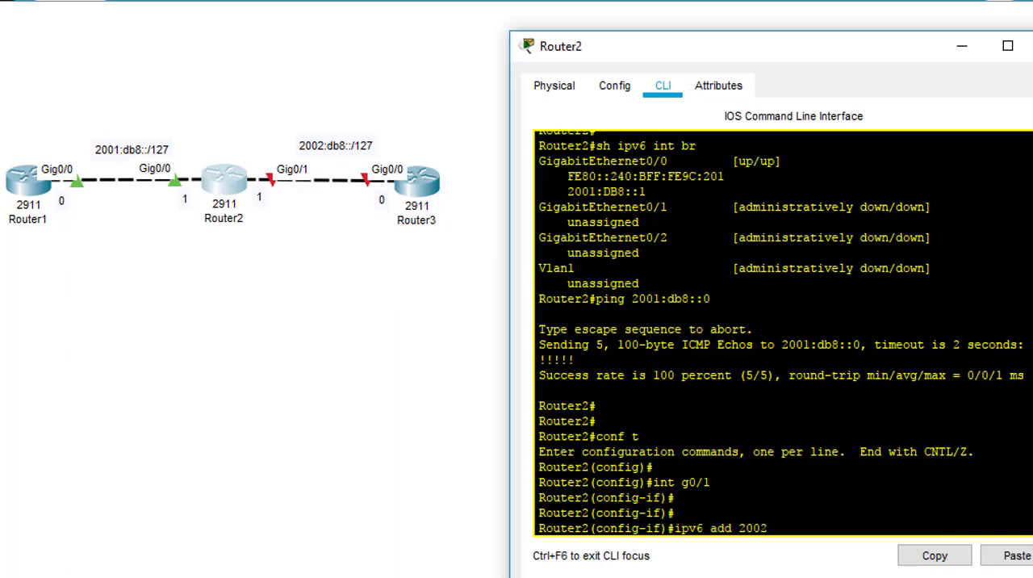
type(":db8::1/127")
key("Return")
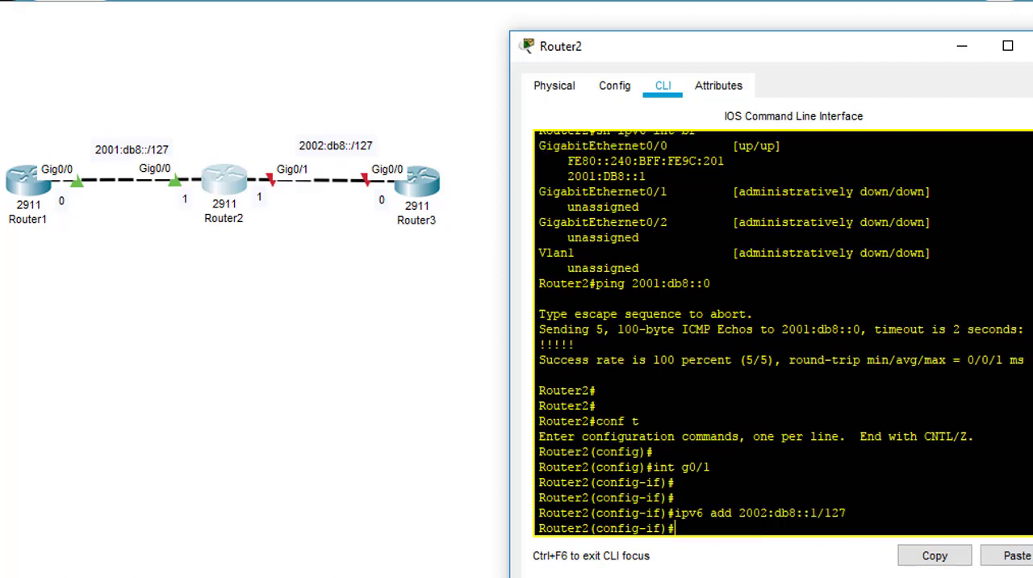
Step: Bring up Router2's g0/1 interface with "no shut" and return to the topology
key("Return")
type("no shut")
key("Return")
key("Return")
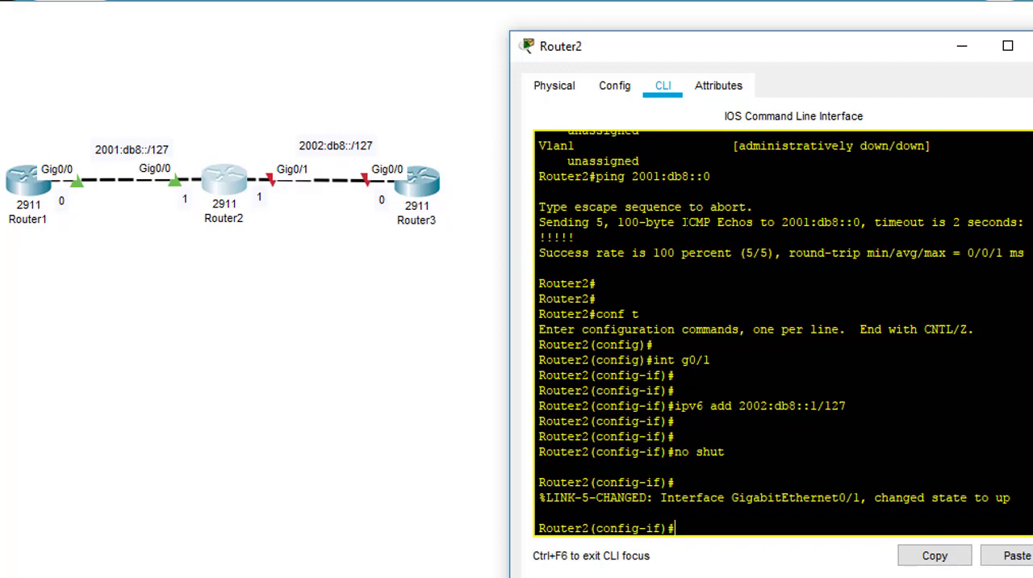
left_click(332, 384)
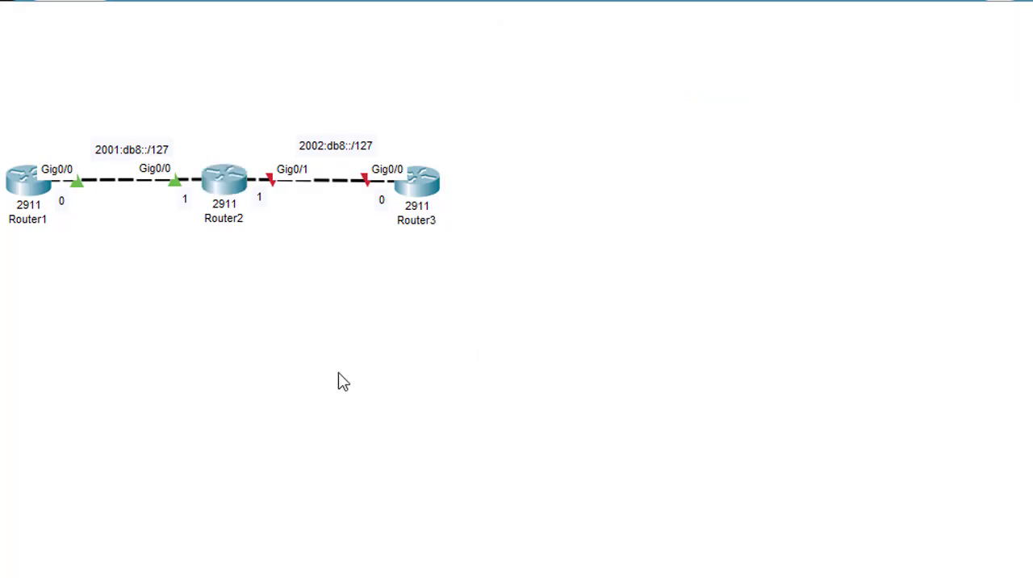
Step: Open Router3's command line, decline the initial configuration dialog and enter privileged mode
left_click(418, 194)
left_click_drag(503, 51, 503, 39)
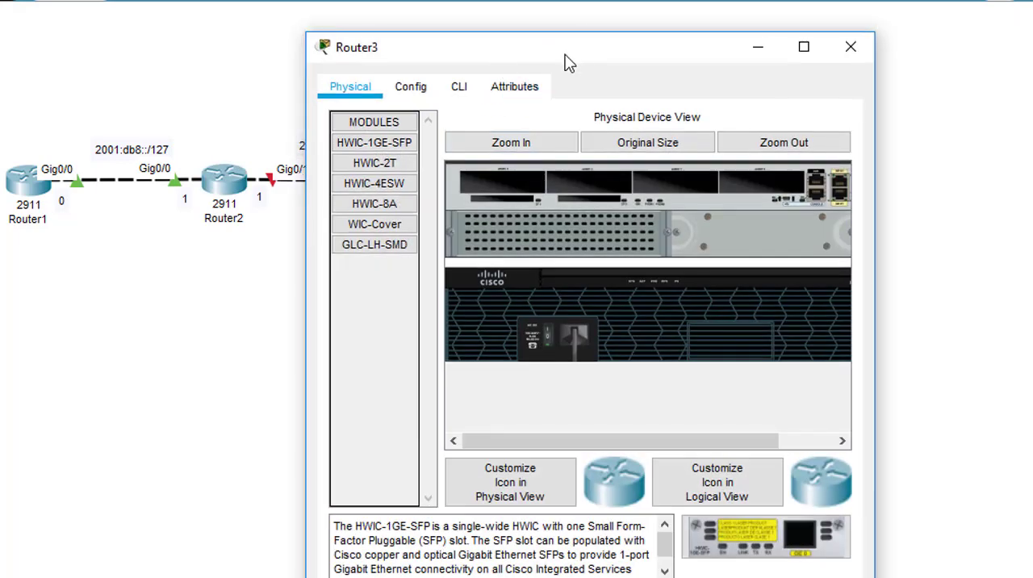
left_click_drag(565, 63, 787, 62)
left_click(686, 89)
left_click_drag(678, 60, 630, 58)
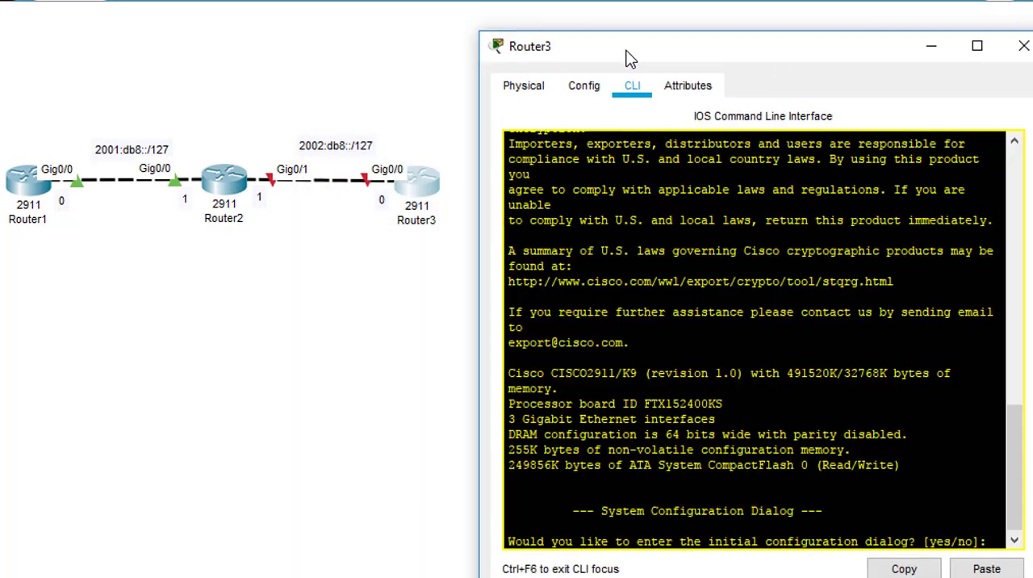
type("no")
key("Return")
key("Return")
key("Return")
type("en")
Step: Set the hostname of the third router to Router3 in global configuration mode
key("Return")
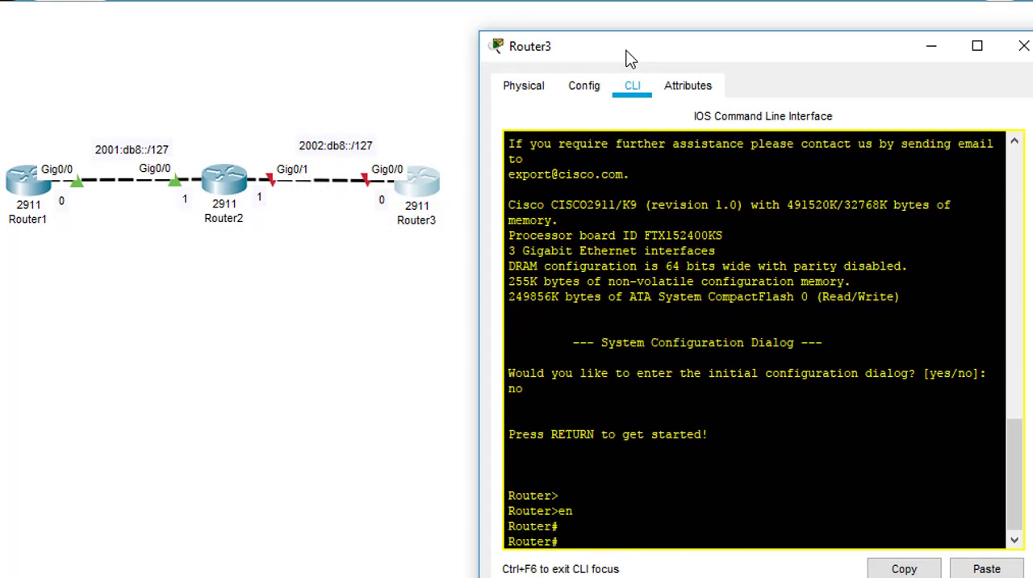
type("conf t")
key("Return")
type("host")
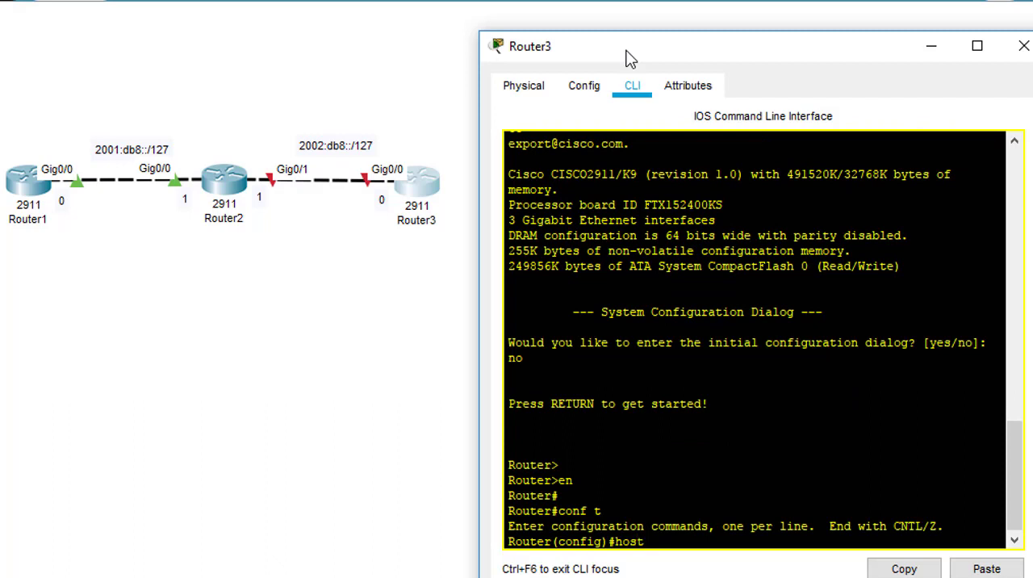
type("name Router3")
key("Return")
key("Return")
key("Return")
type("int tg0")
key("BackSpace")
key("BackSpace")
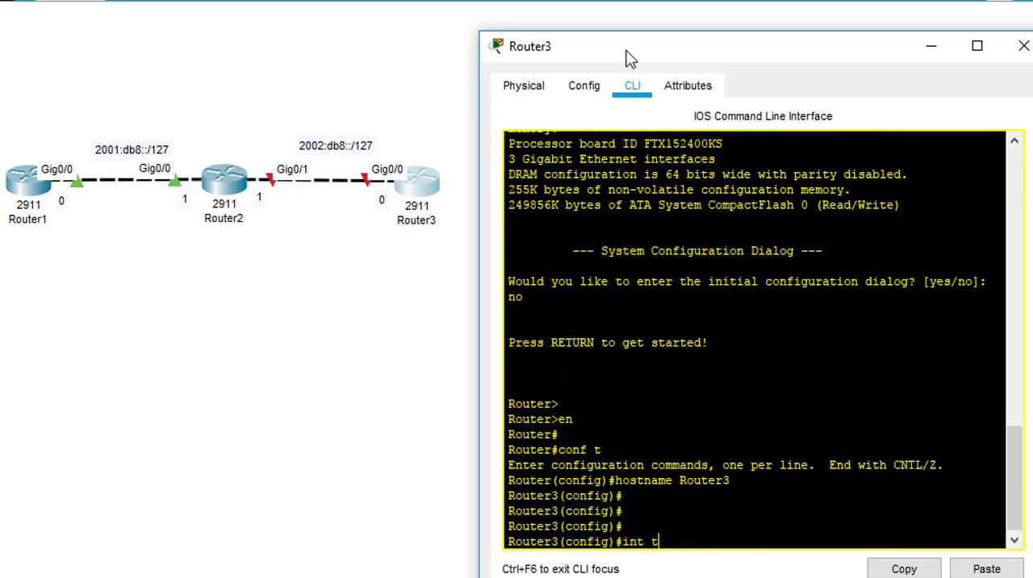
key("BackSpace")
type("g0/0")
key("Return")
type("ipv")
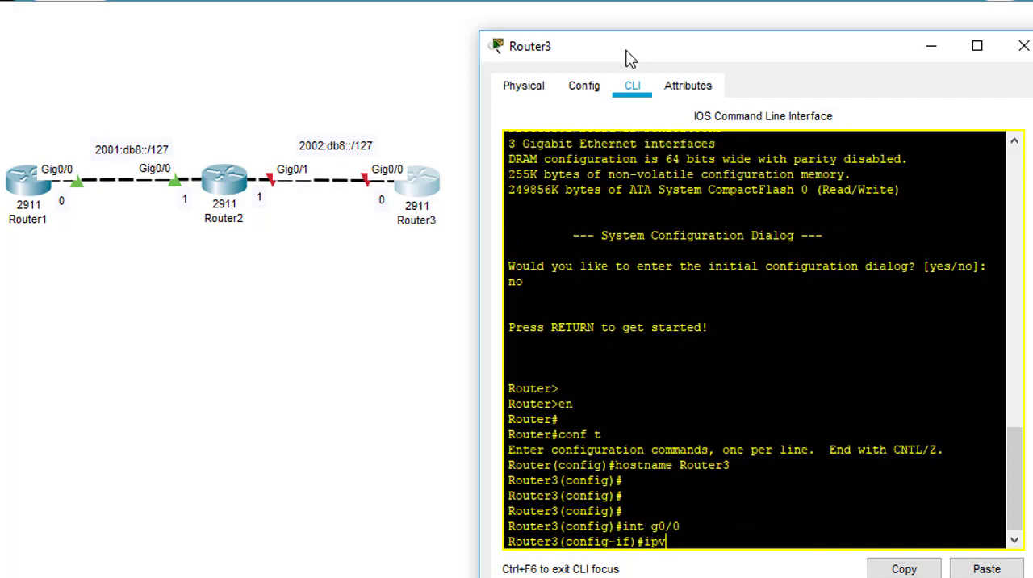
key("BackSpace")
key("BackSpace")
key("BackSpace")
type("exit")
key("Return")
Step: Enable IPv6 routing on Router3 with "ipv6 unicast-routing"
type("ipv6 un")
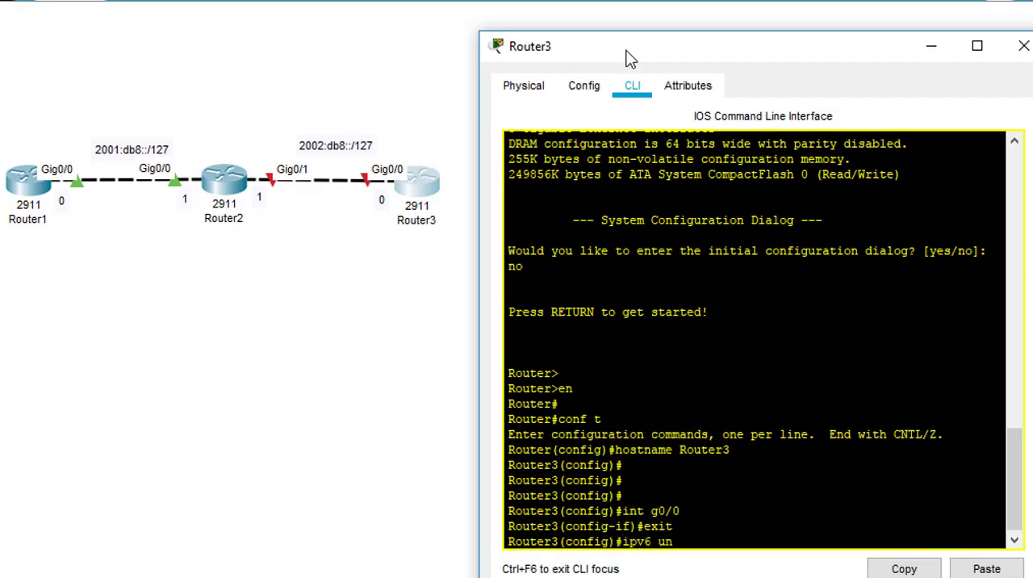
type("icast-routing")
key("Return")
key("Return")
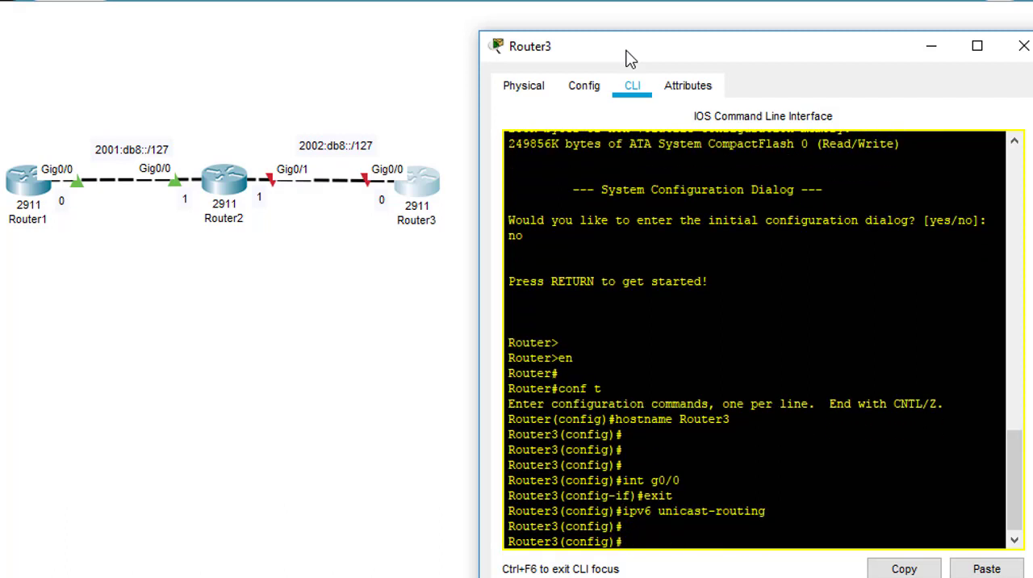
Step: Assign the IPv6 address 2002:db8::/127 to interface g0/0 on Router3
type("int g0/0")
key("Return")
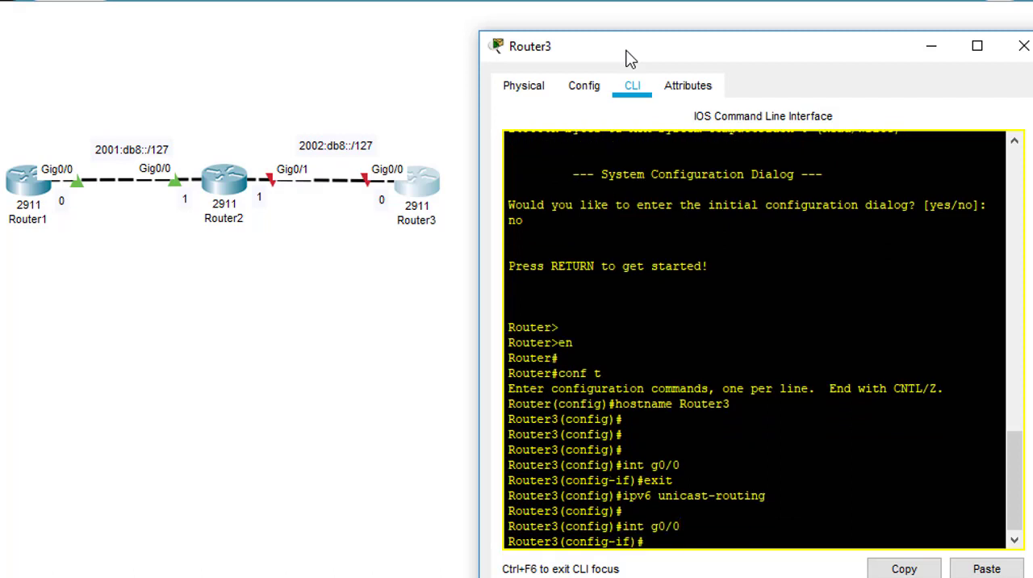
type("ipv6 add 2002:db8::")
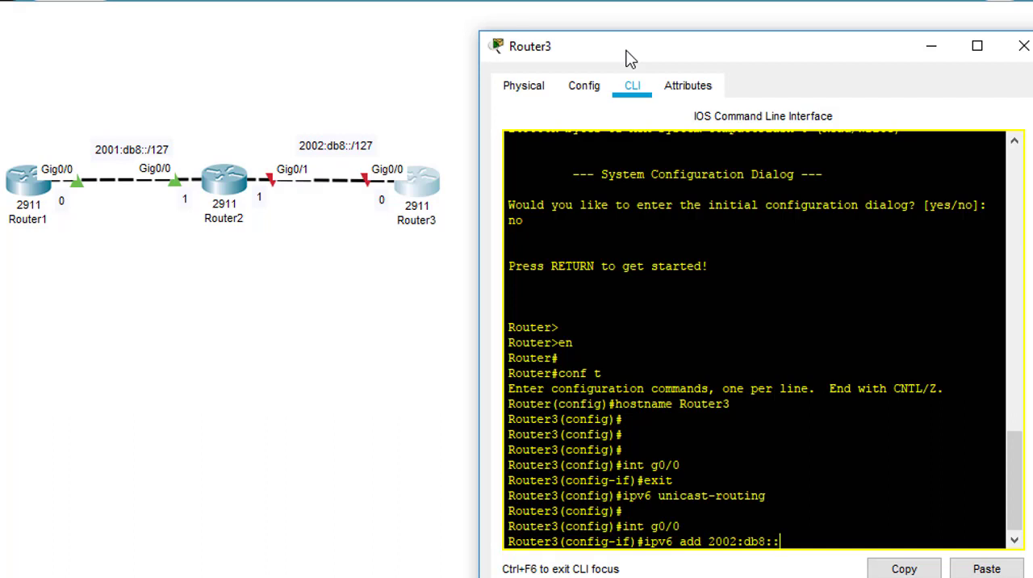
type("0")
key("BackSpace")
type("/127")
key("Return")
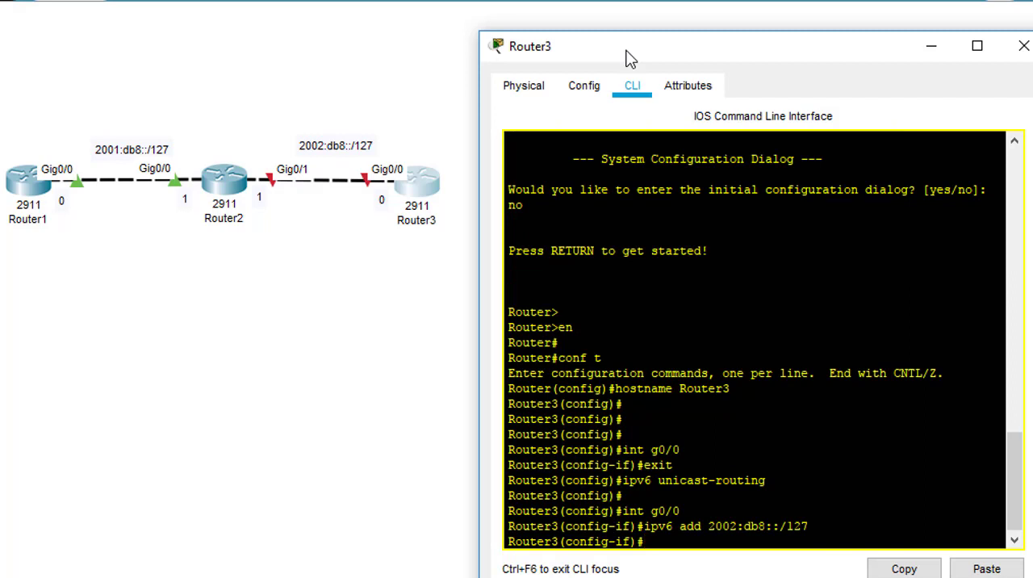
Step: Ping Router2's address 2002:db8::1 from Router3 without leaving interface configuration mode
type("do ping")
type(" 2002")
type(":db7")
type("8")
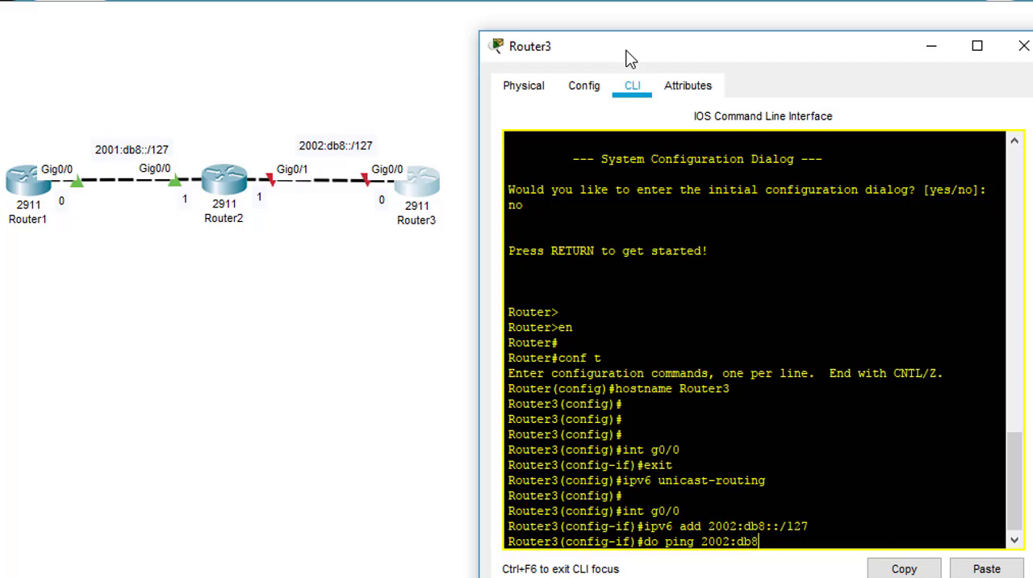
type("::1")
key("Return")
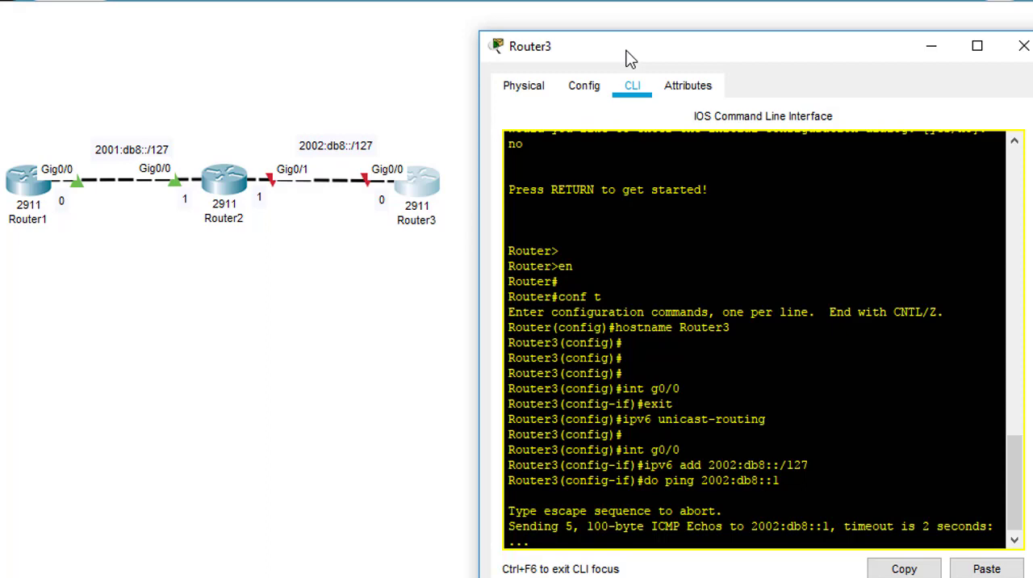
Step: Display the brief IPv6 interface status on Router2 with "do sh ipv6 int br"
left_click(224, 201)
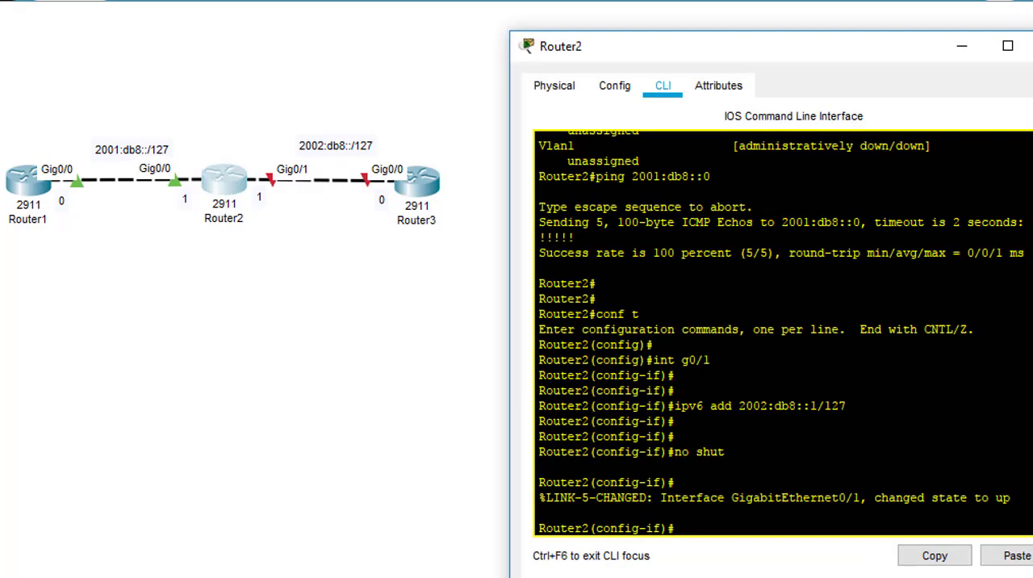
type("do sh ipv6 int br")
key("Return")
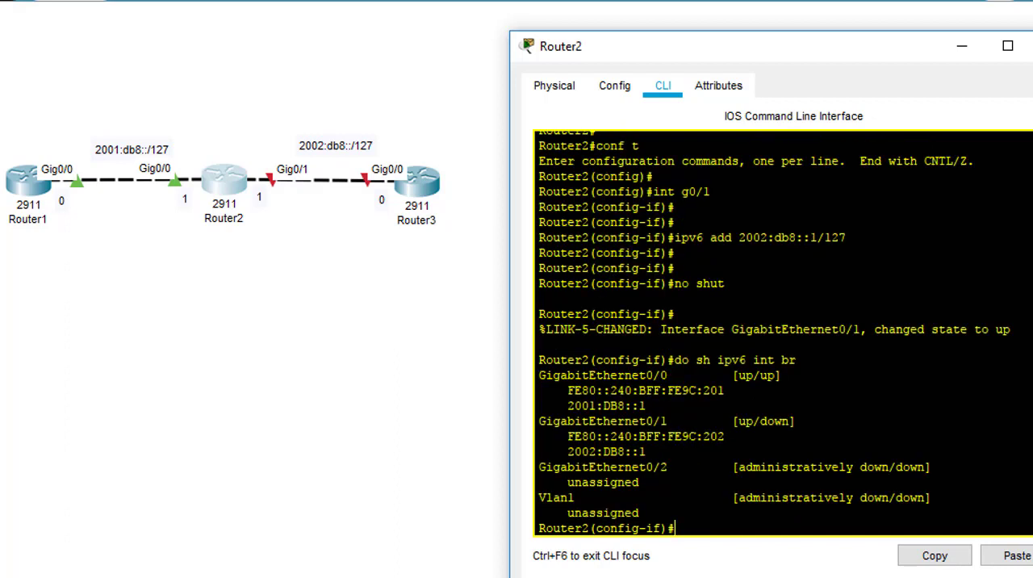
Step: Display the brief IPv6 interface status on Router3 with "do sh ipv6 int br"
left_click(431, 194)
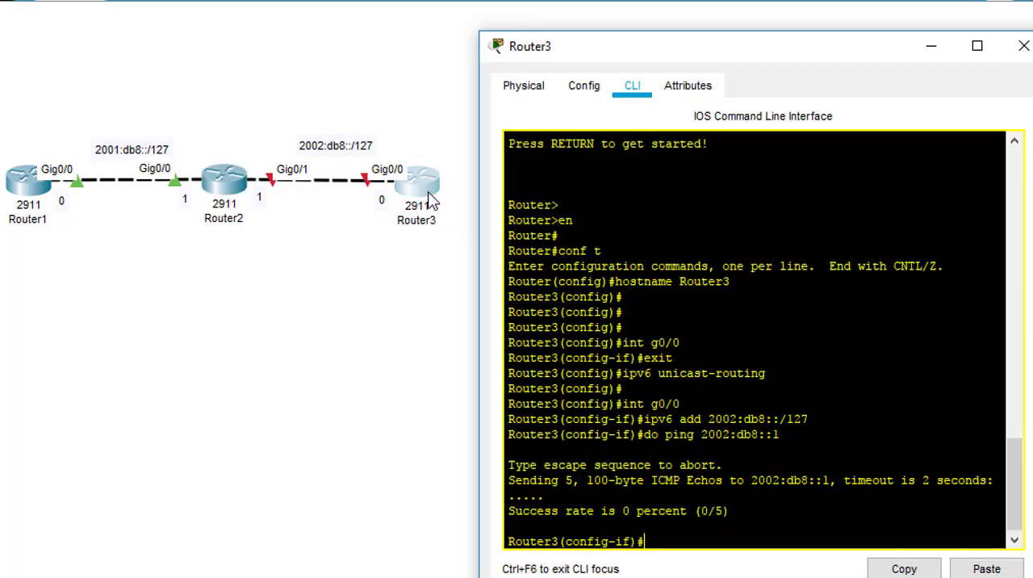
type("do sh ipv6 int br")
key("Return")
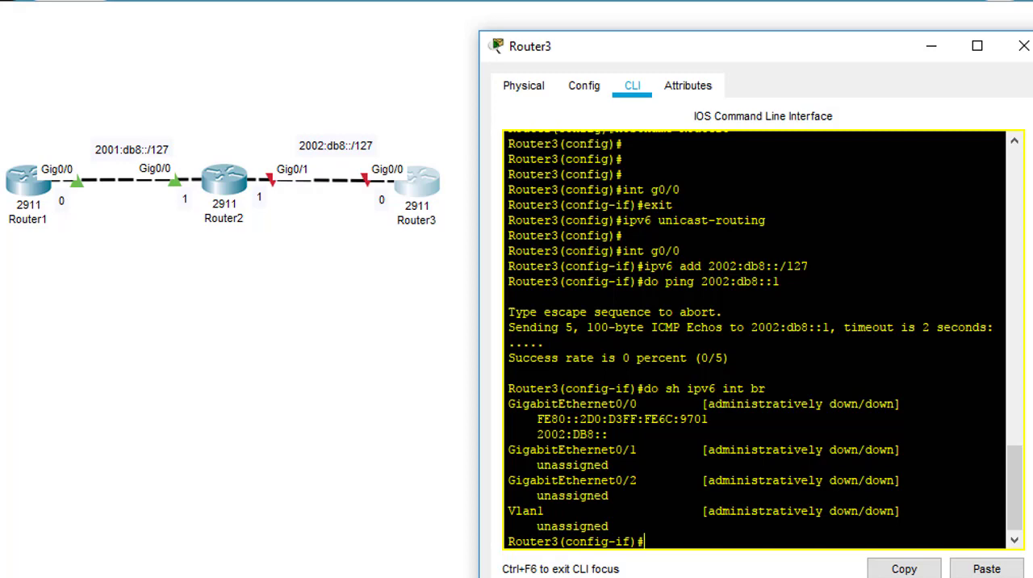
Step: Enable interface g0/0 on Router3 with "no shut"
type("no shut")
key("Return")
key("Return")
key("Return")
key("Return")
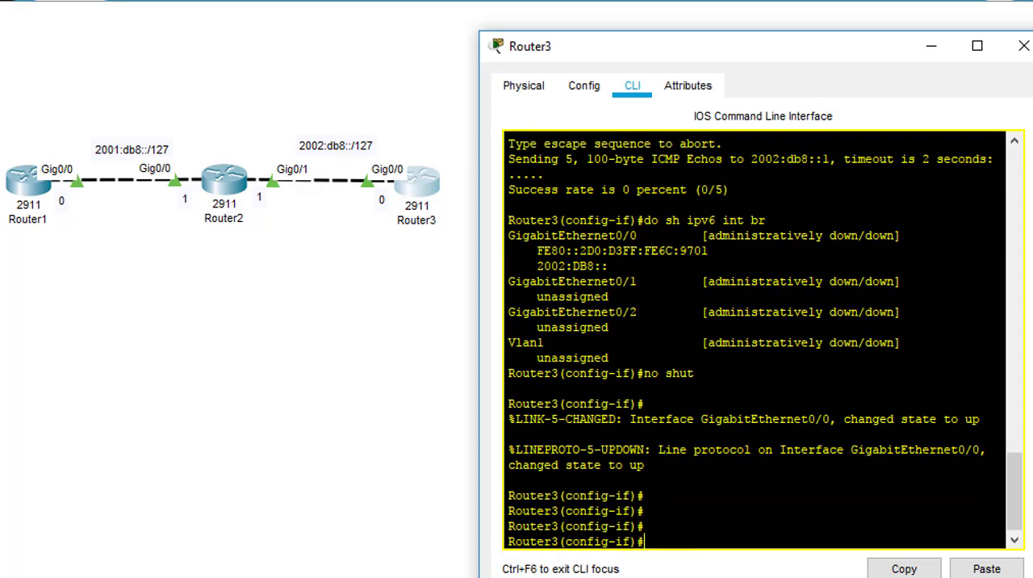
Step: Repeat the ping from Router3 to 2002:db8::1 by reusing the earlier command
key("Up")
key("Up")
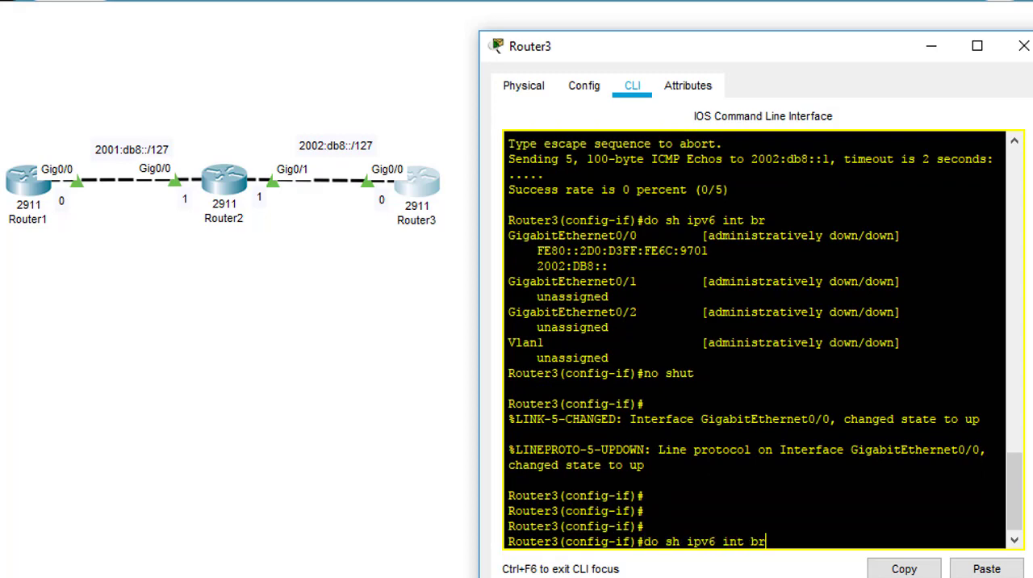
key("Up")
key("Return")
Step: End the configuration session on Router3 and return to privileged mode
key("Return")
key("Return")
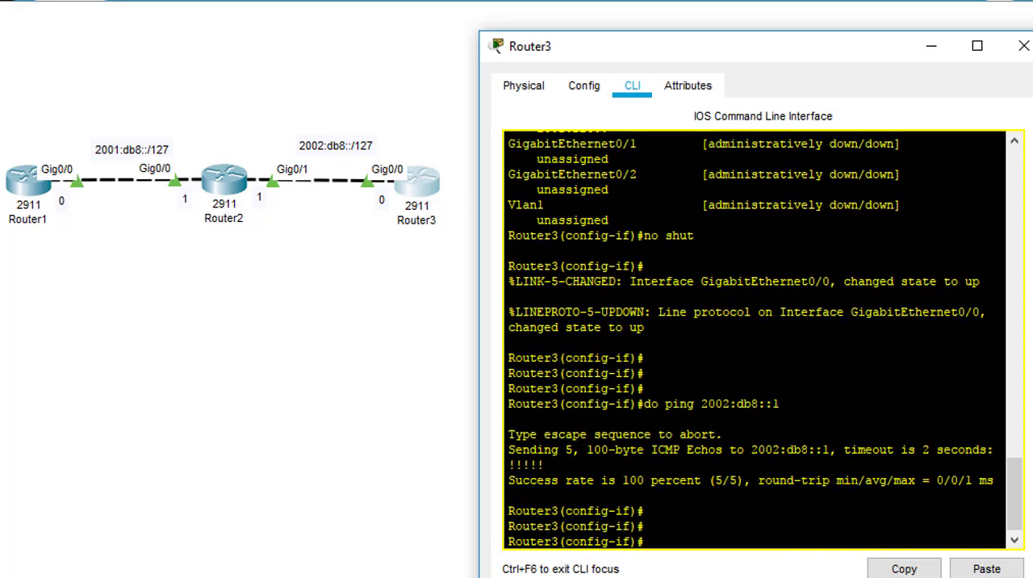
type("end")
key("Return")
key("Return")
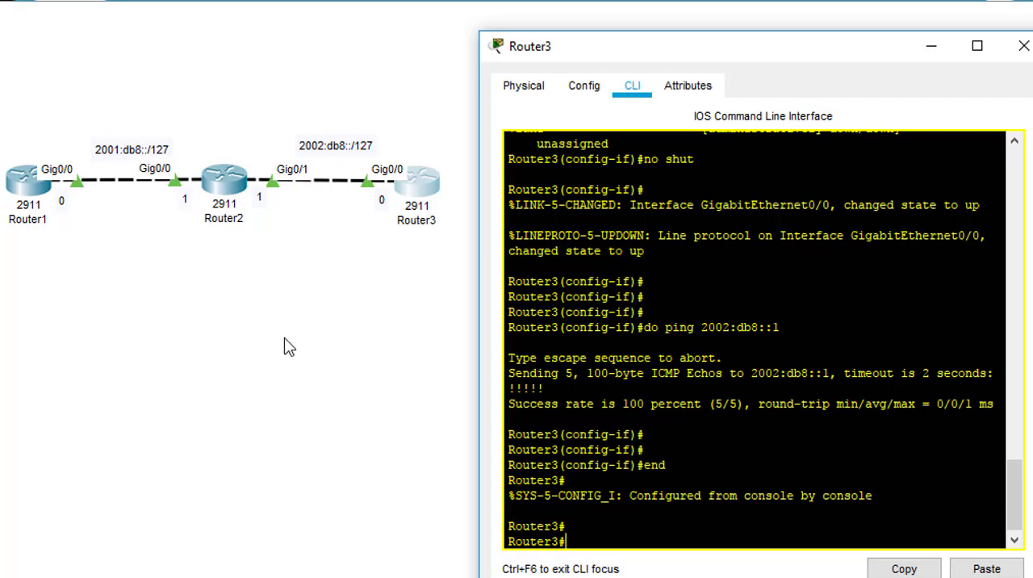
left_click(255, 288)
left_click(1030, 284)
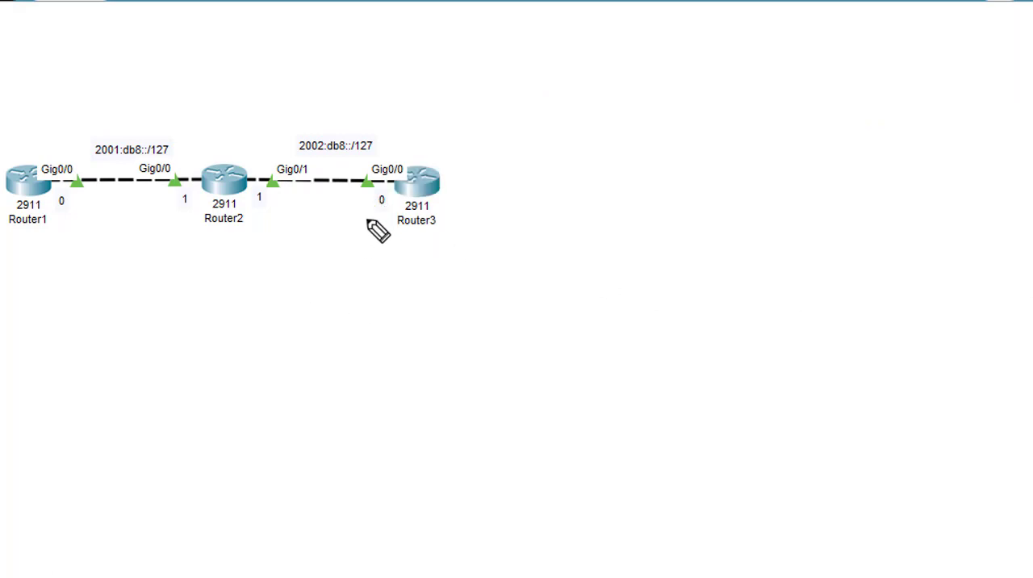
left_click_drag(101, 165, 170, 164)
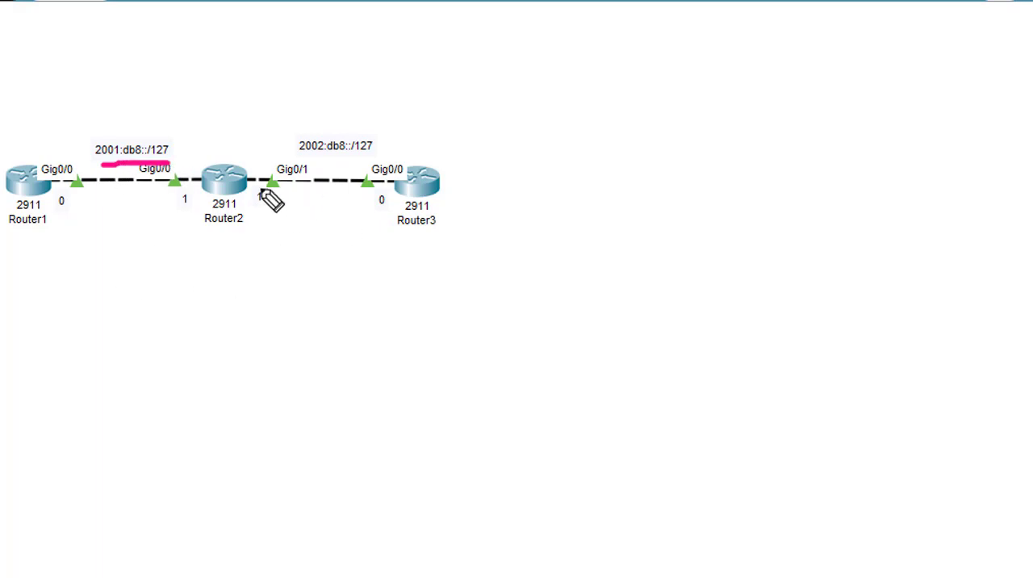
mouse_move(336, 209)
left_mouse_down()
mouse_move(263, 207)
mouse_move(265, 224)
left_mouse_up()
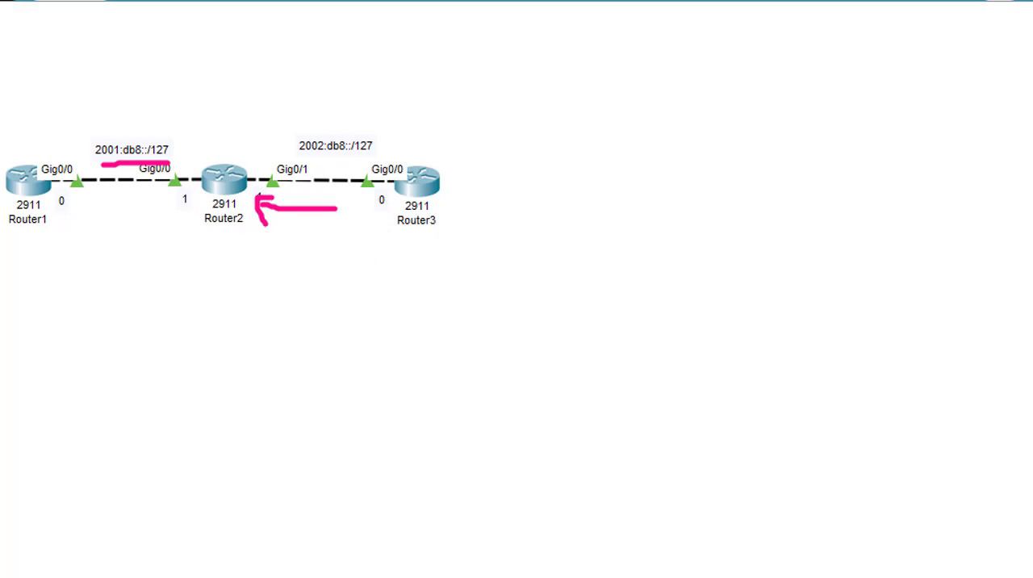
Step: Bring up Router3's command line again and enter global configuration mode
left_click(435, 184)
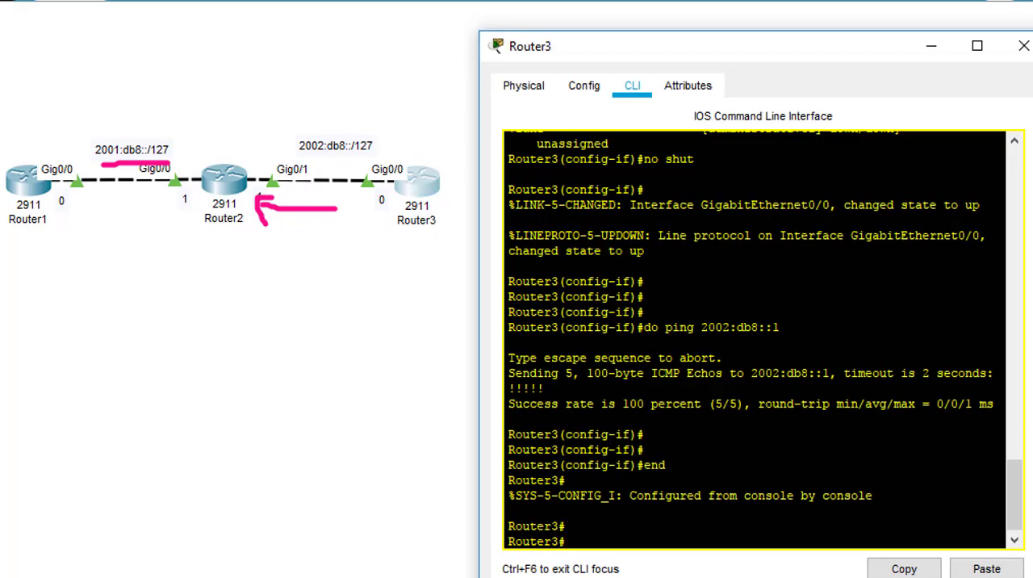
key("Return")
type("conf t")
key("Return")
Step: Start an "ipv6 route" command for 2001:db8::/127 on Router3 and list the options available for its next hop
type("ipv")
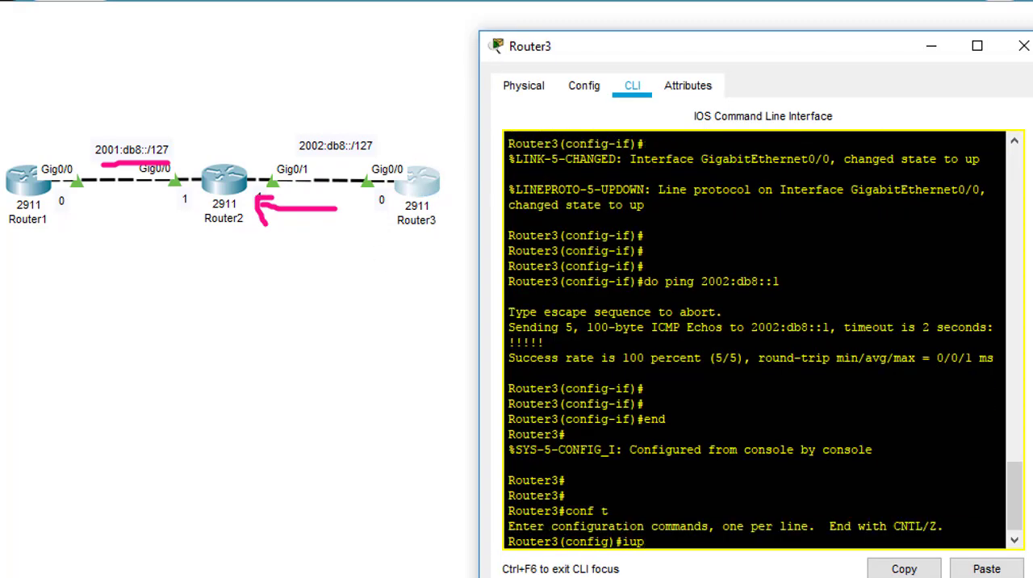
key("BackSpace")
key("BackSpace")
key("BackSpace")
type("ipv6 route 2001")
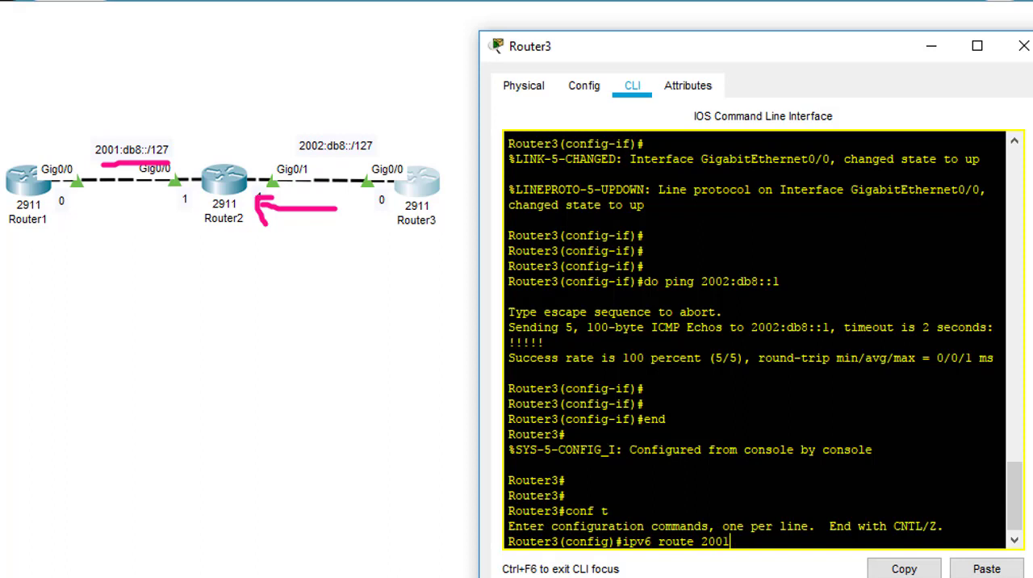
type(":db8::/127 ?")
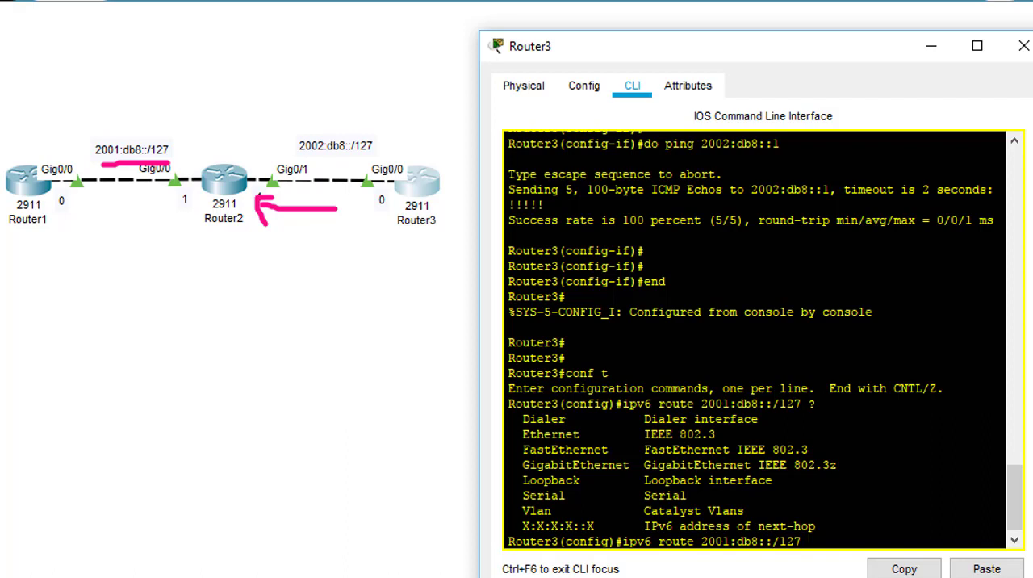
Step: Complete Router3's static IPv6 route to 2001:db8::/127 with next hop 2002:db8::1, checking the remaining options before submitting it
type("2001:db8::/127 2002:db8::1 ?")
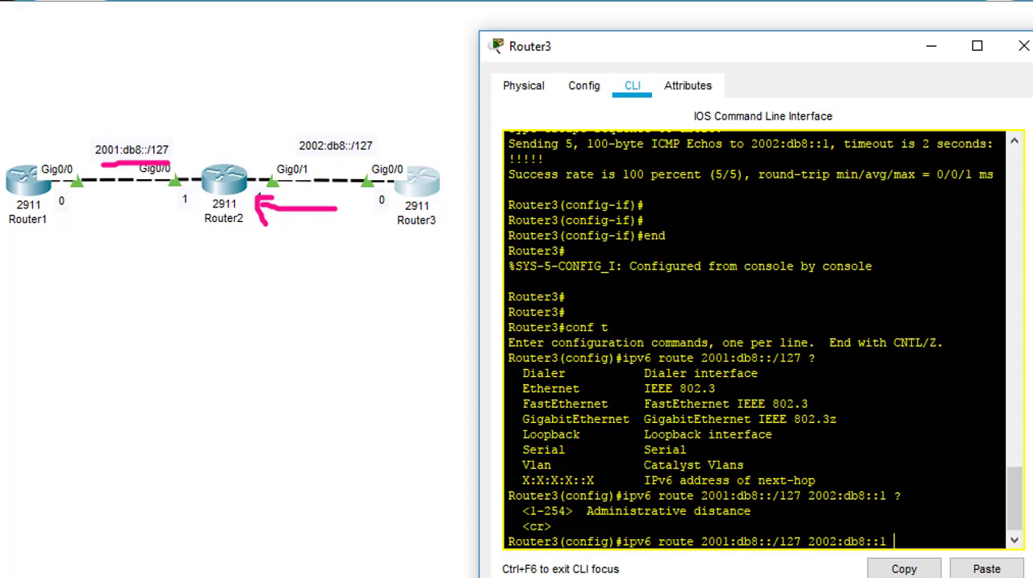
key("Return")
key("Return")
key("Return")
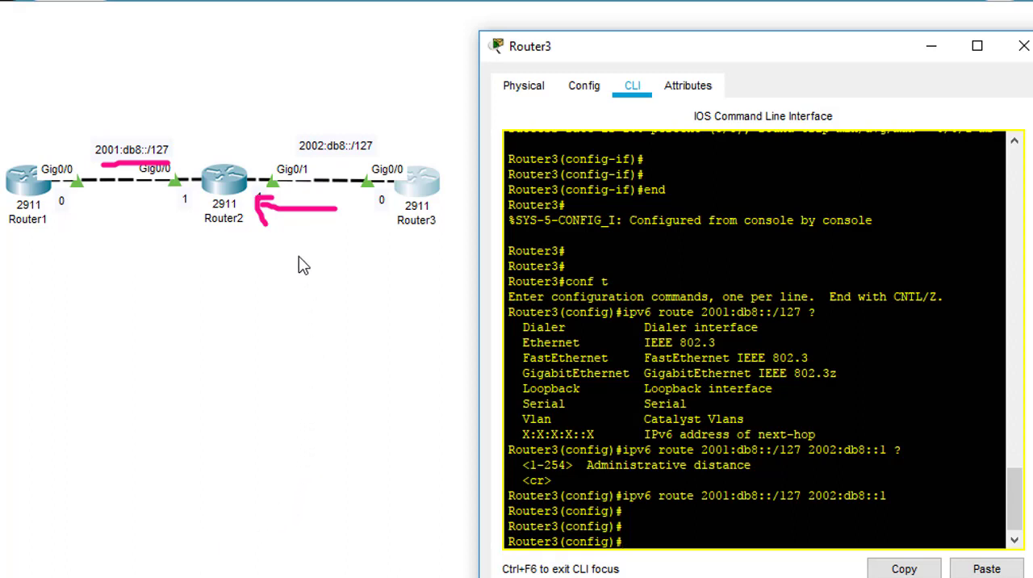
left_click(1032, 349)
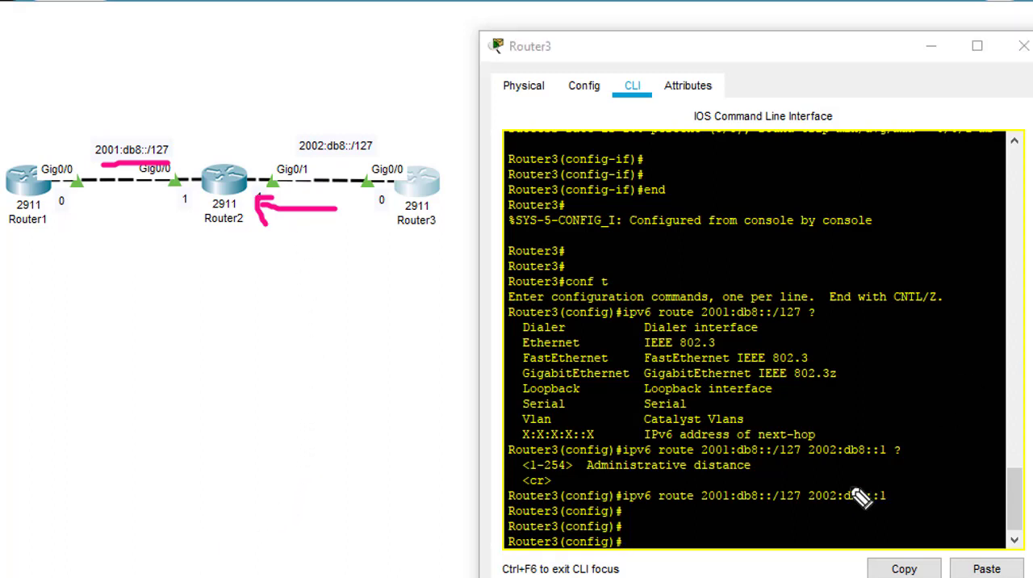
left_click_drag(807, 503, 880, 503)
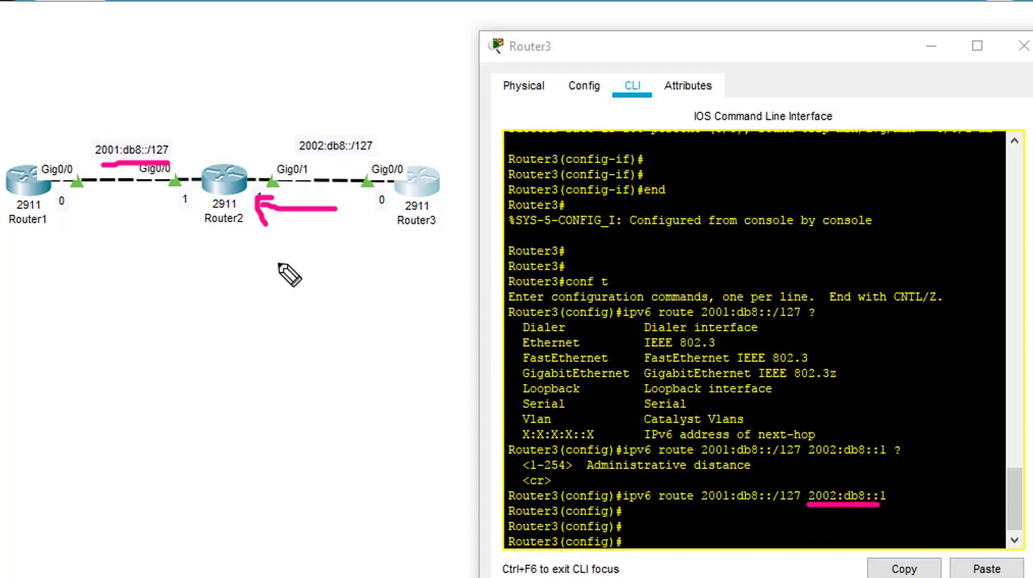
mouse_move(273, 127)
left_mouse_down()
mouse_move(263, 180)
mouse_move(282, 165)
left_mouse_up()
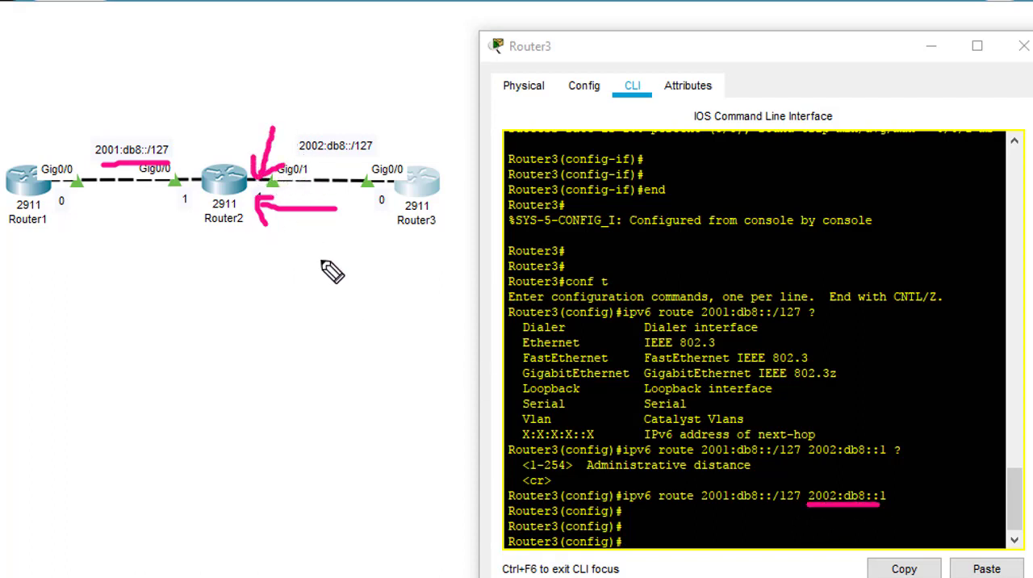
key("Escape")
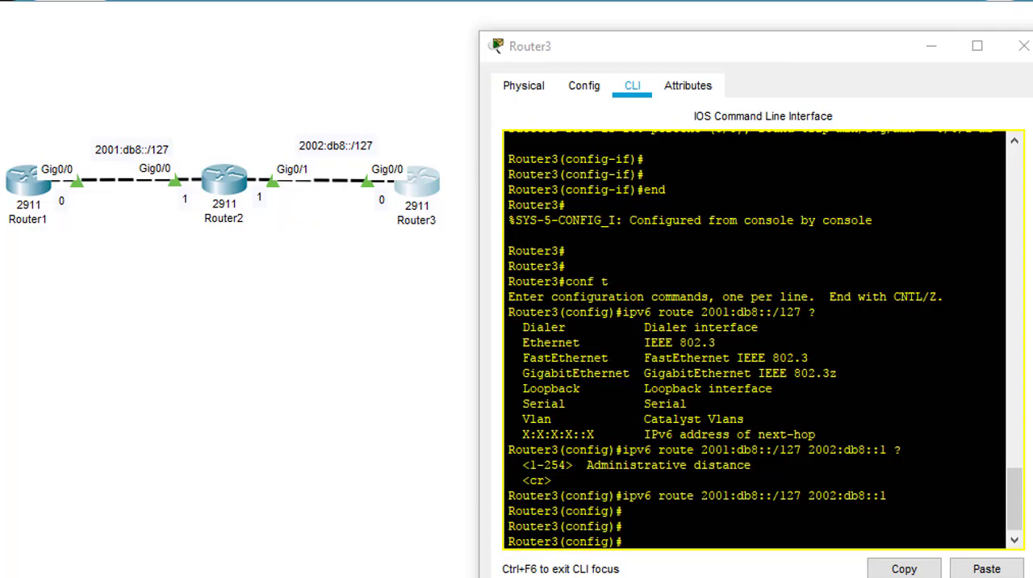
Step: Put away Router3's window and open Router1's command line
left_click(985, 51)
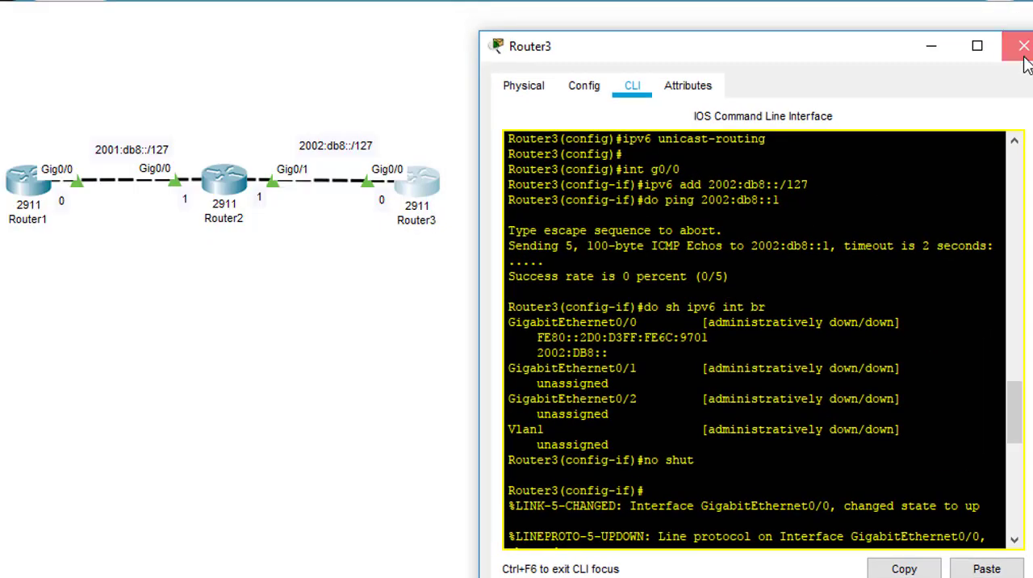
left_click(1008, 44)
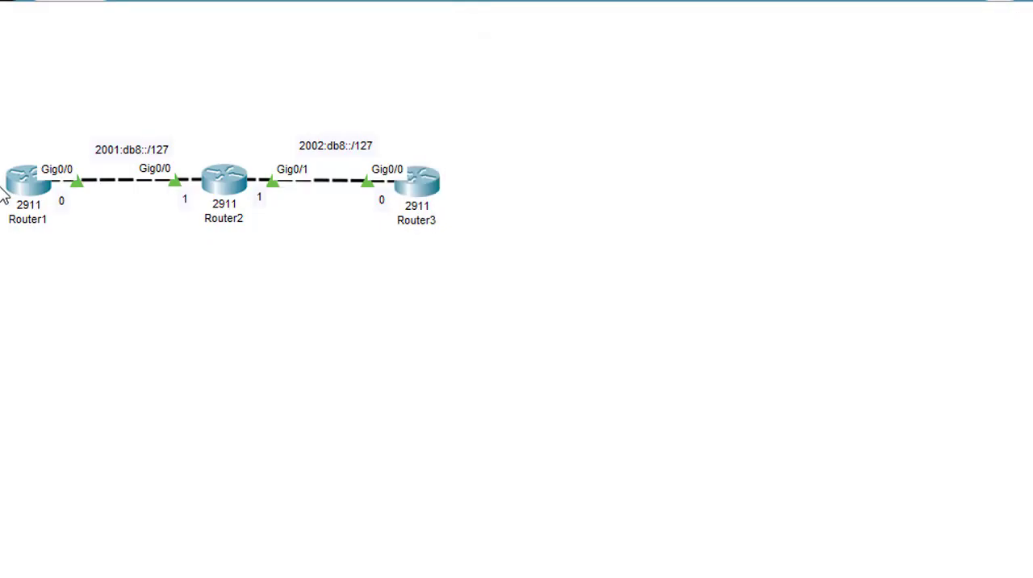
left_click(20, 184)
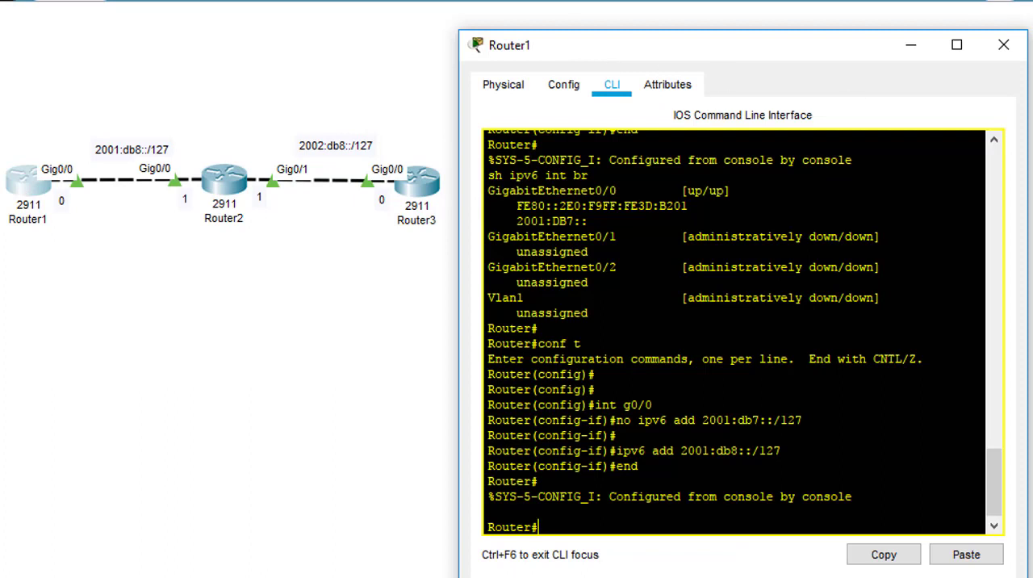
key("ctrl+shift+d")
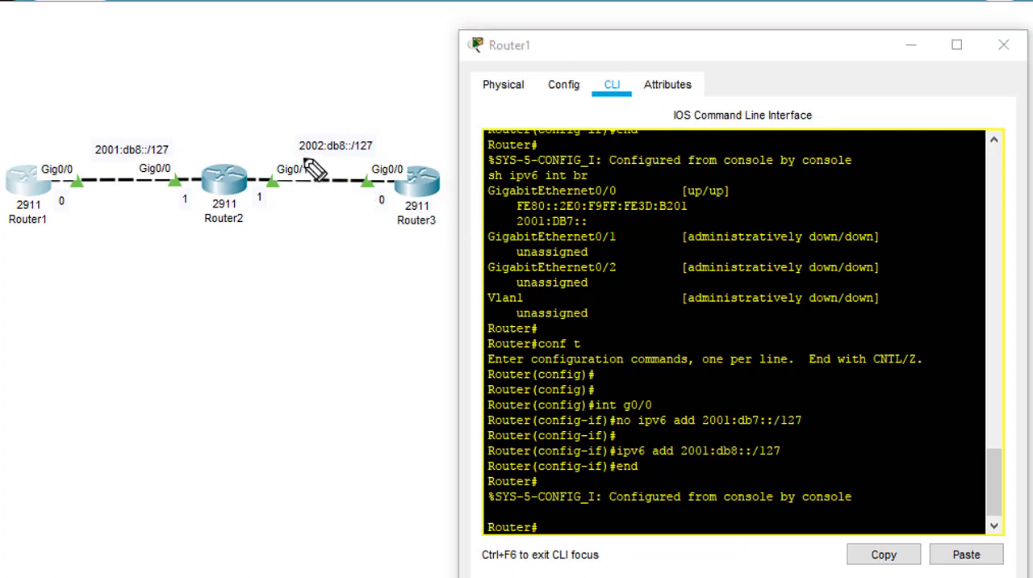
left_click_drag(298, 156, 373, 153)
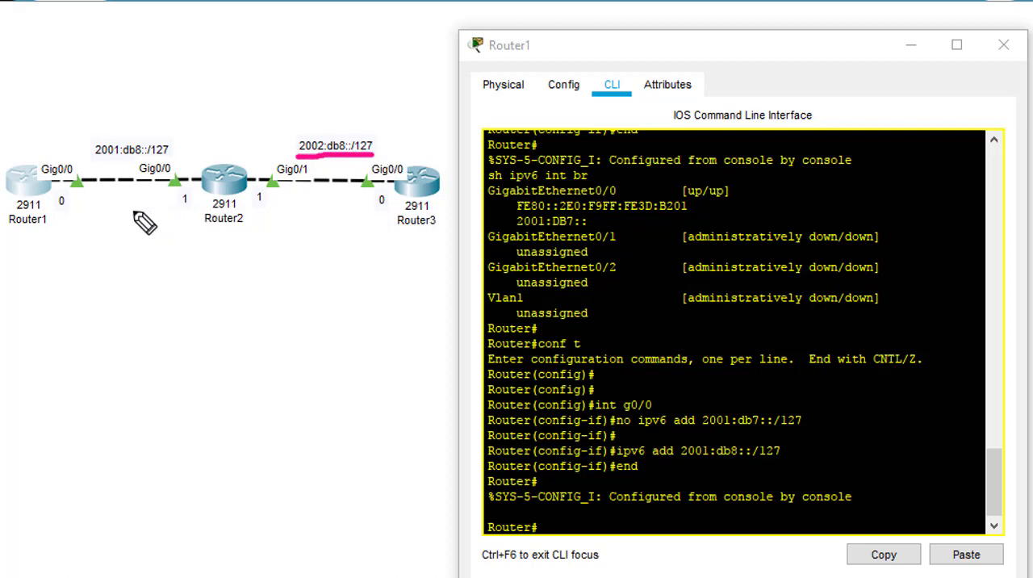
left_click_drag(133, 212, 169, 210)
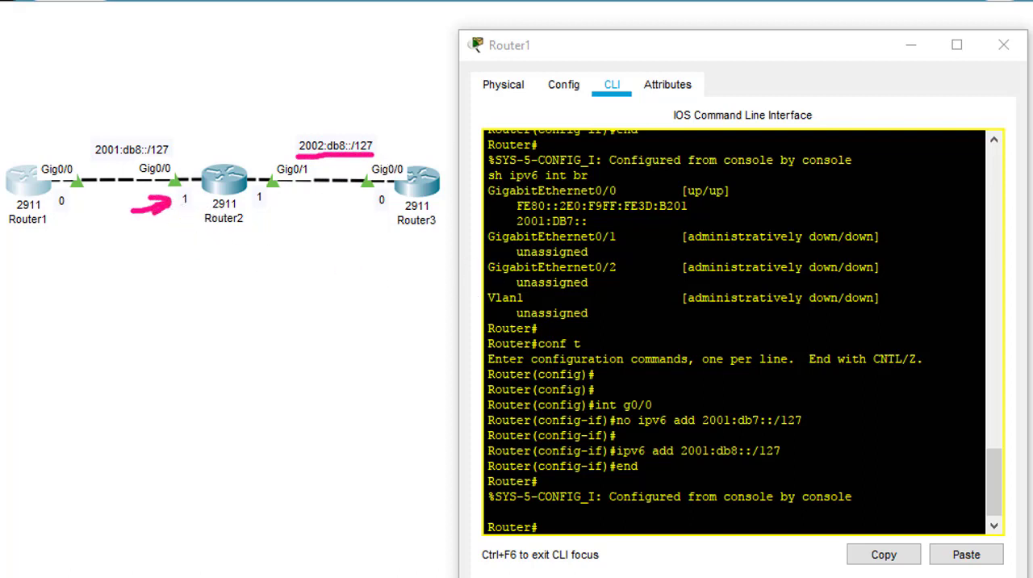
Step: Enter global configuration mode on Router1 with "conf t"
key("Return")
key("Return")
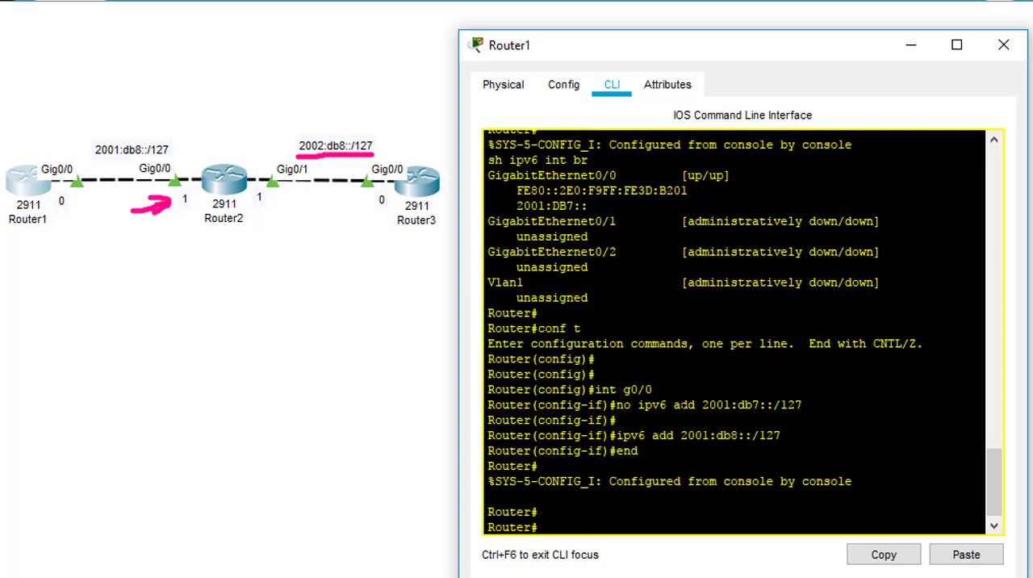
type("conf t")
key("Return")
Step: Set the hostname of the first router to Router1
key("Return")
key("Return")
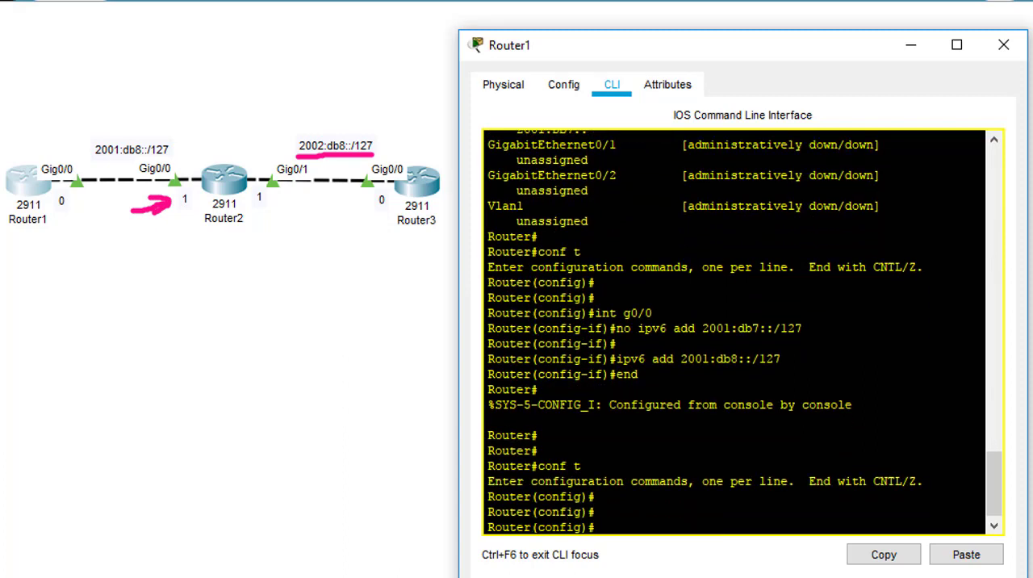
type("ho Router")
key("BackSpace")
key("BackSpace")
key("BackSpace")
key("BackSpace")
type("uter1")
key("Return")
key("Return")
key("Return")
Step: Try to run "ipv6 add 2002:db8::/127" in Router1's global configuration mode, then clear the recalled command line
type("ip")
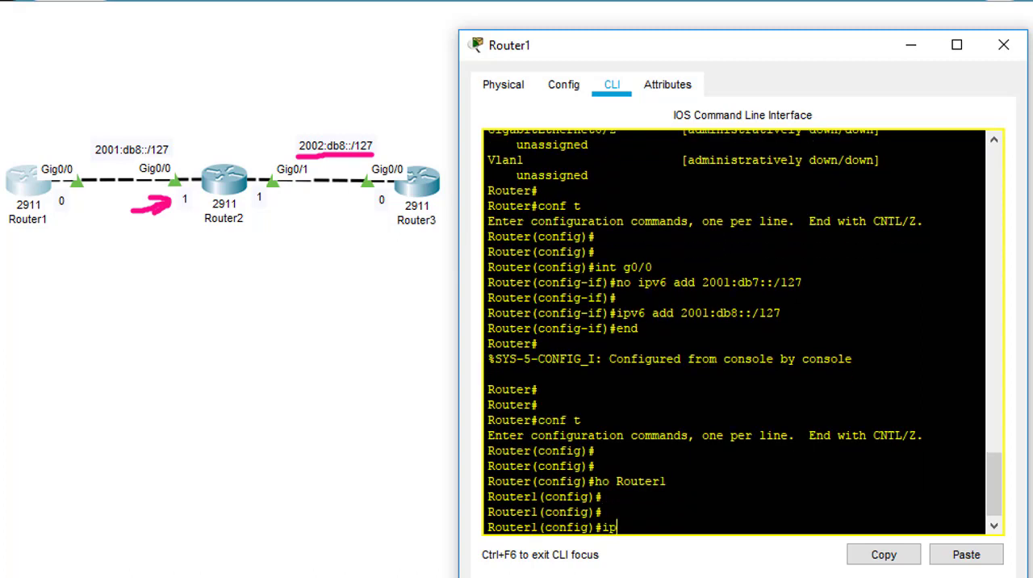
type("v6 add 2002:db89")
key("BackSpace")
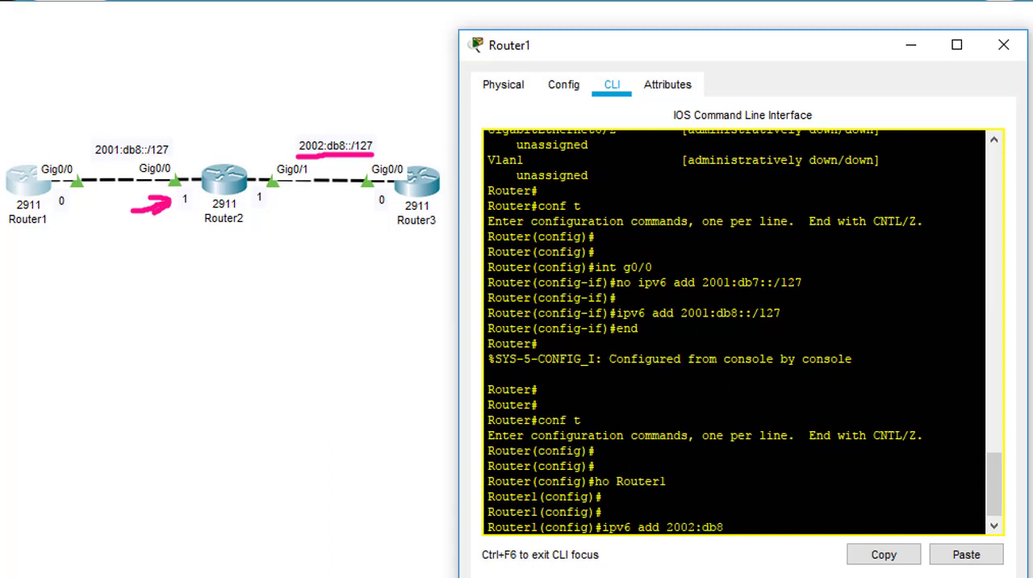
type("::/127")
key("Return")
key("Up")
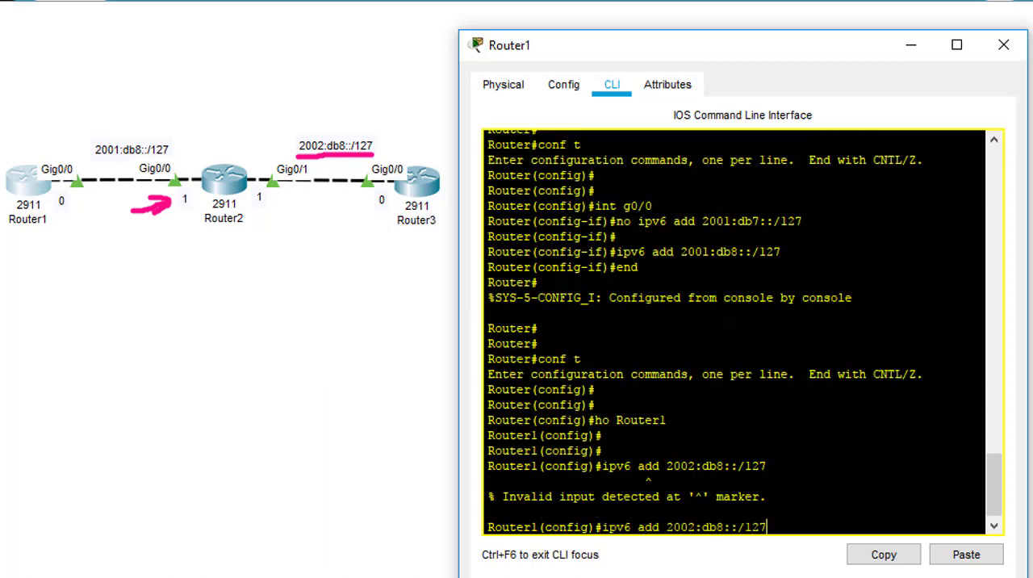
key("BackSpace")
key("BackSpace")
key("BackSpace")
key("BackSpace")
key("BackSpace")
key("BackSpace")
key("BackSpace")
key("BackSpace")
key("BackSpace")
key("BackSpace")
key("BackSpace")
key("BackSpace")
key("BackSpace")
key("BackSpace")
key("BackSpace")
key("BackSpace")
key("BackSpace")
key("BackSpace")
key("BackSpace")
key("BackSpace")
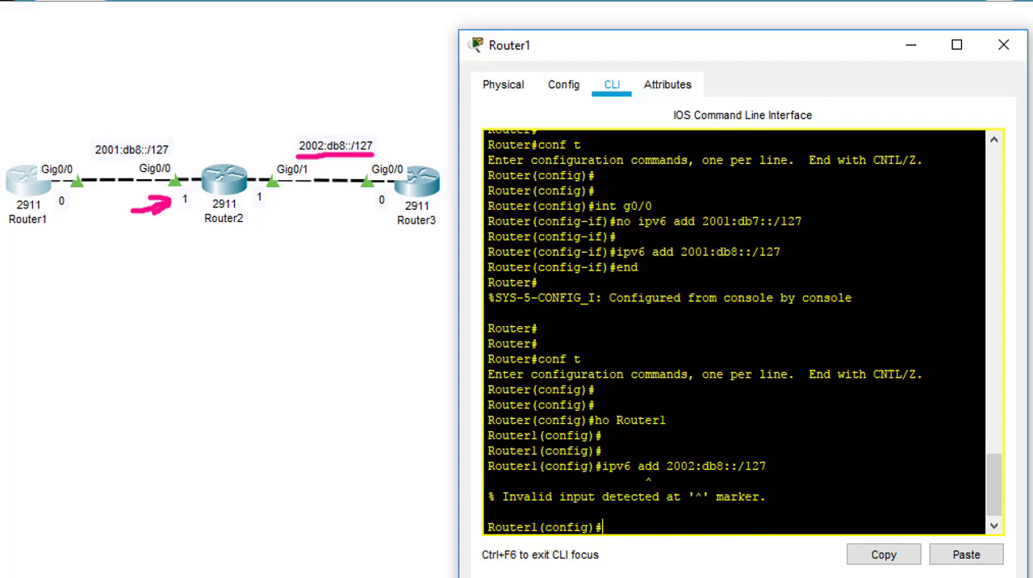
Step: Add a static IPv6 route on Router1 to 2002:db8::/127 via next hop 2001:db8::1, and return to privileged EXEC mode
type("ipv6 route 2002:db8::")
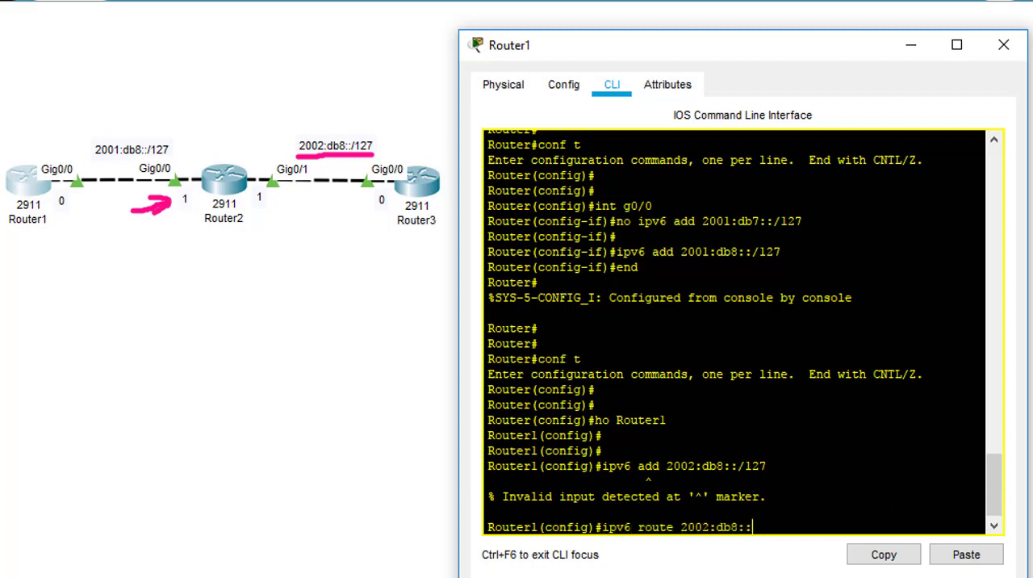
type("/127 2001:db8::1")
key("Return")
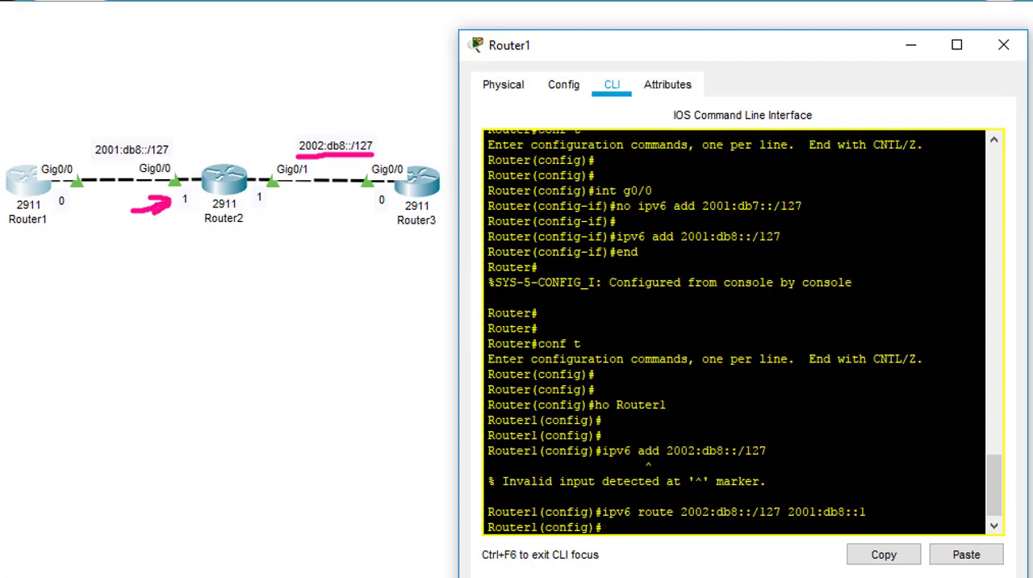
type("end")
key("Return")
key("Return")
Step: Display Router1's IPv6 routing table with "sh ipv6 route" and examine its static route entry
key("Return")
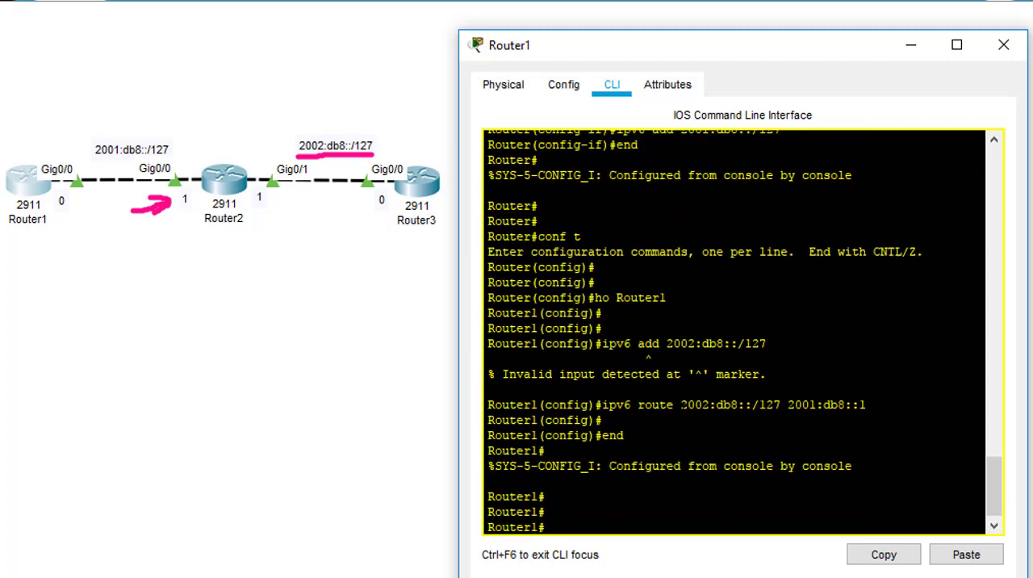
type("sh ipv6 route")
key("Return")
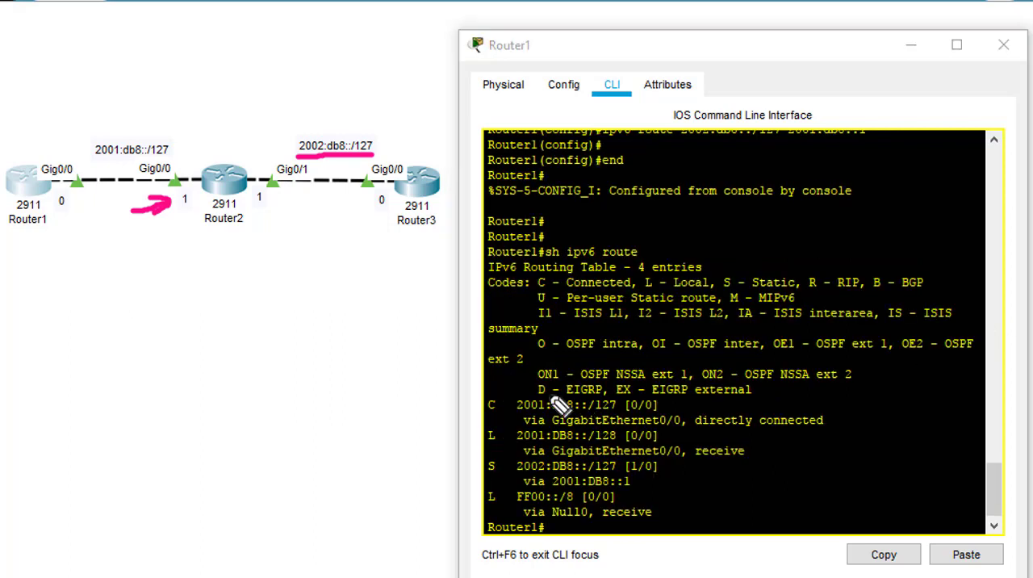
left_click_drag(483, 476, 505, 477)
key("Return")
key("Return")
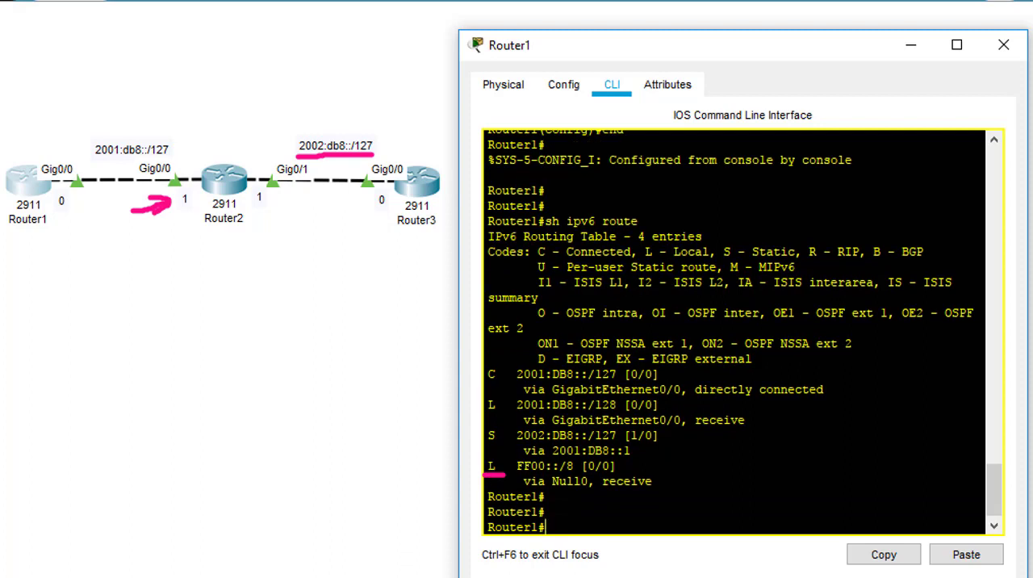
key("Return")
key("Return")
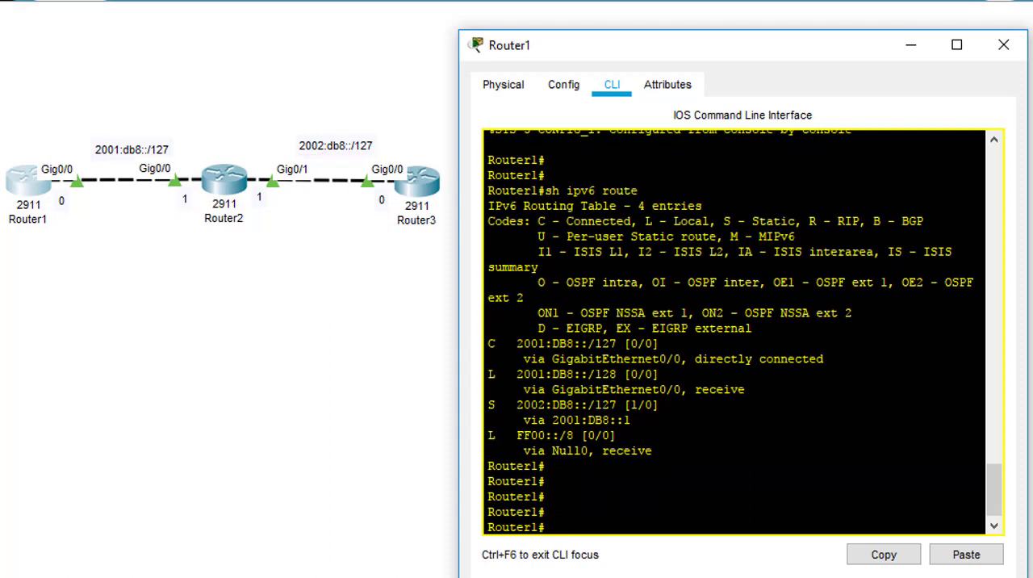
Step: Ping Router3's address 2002:db8::0 from Router1 to test the route across Router2
type("ping 2002:db8::")
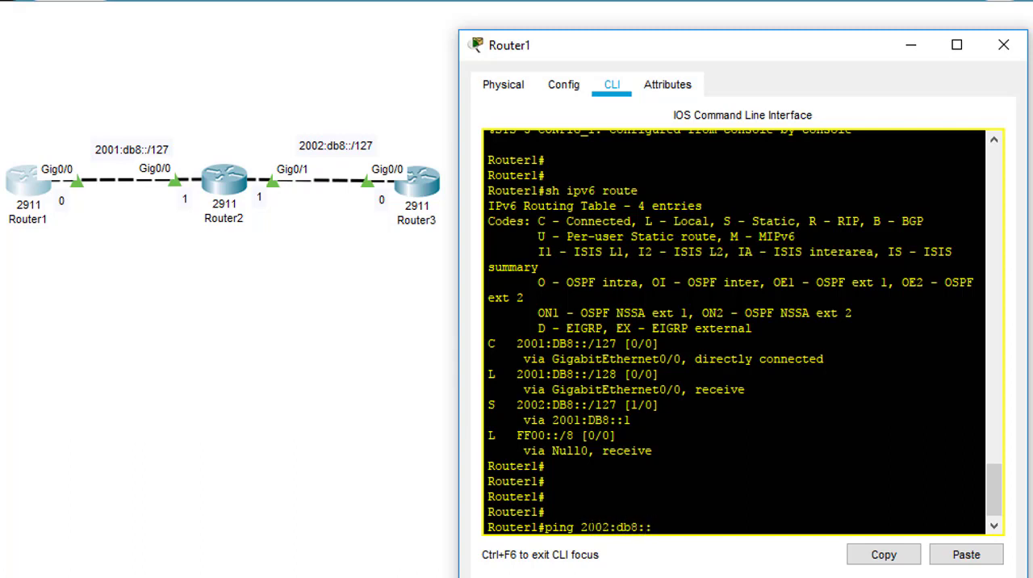
type("0")
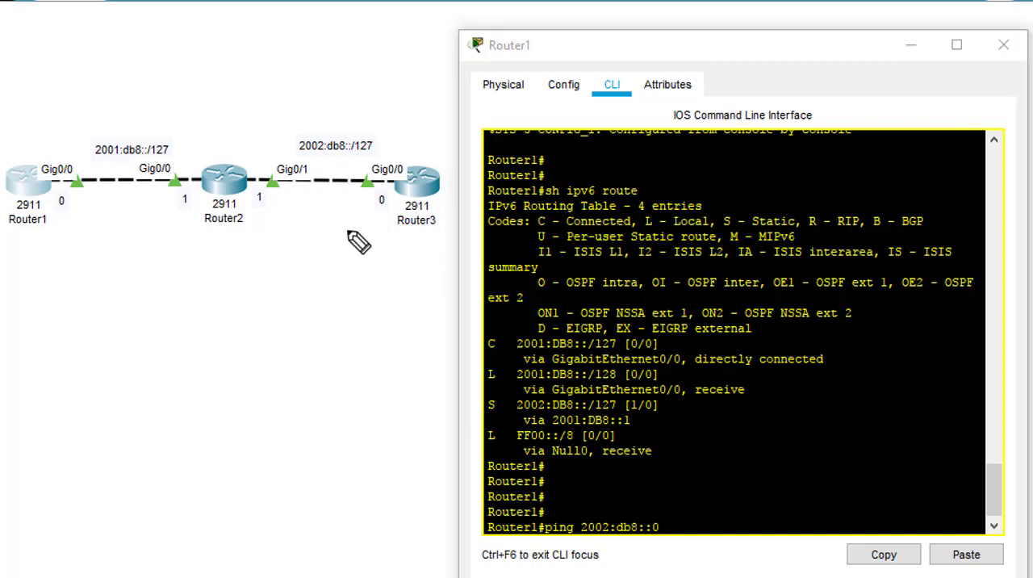
mouse_move(323, 234)
left_mouse_down()
mouse_move(383, 196)
mouse_move(380, 228)
left_mouse_up()
left_click_drag(2, 232, 36, 231)
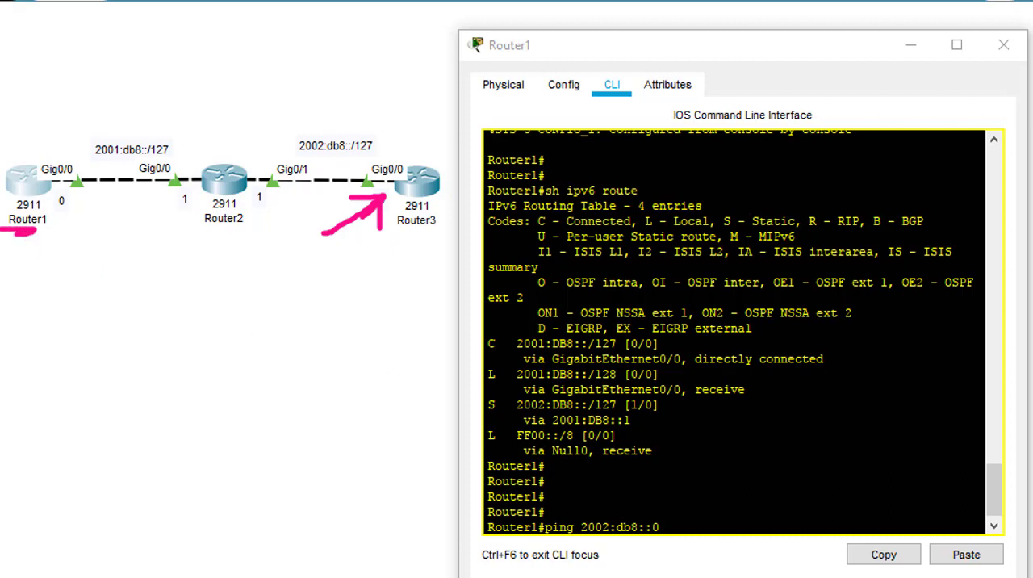
left_click(696, 513)
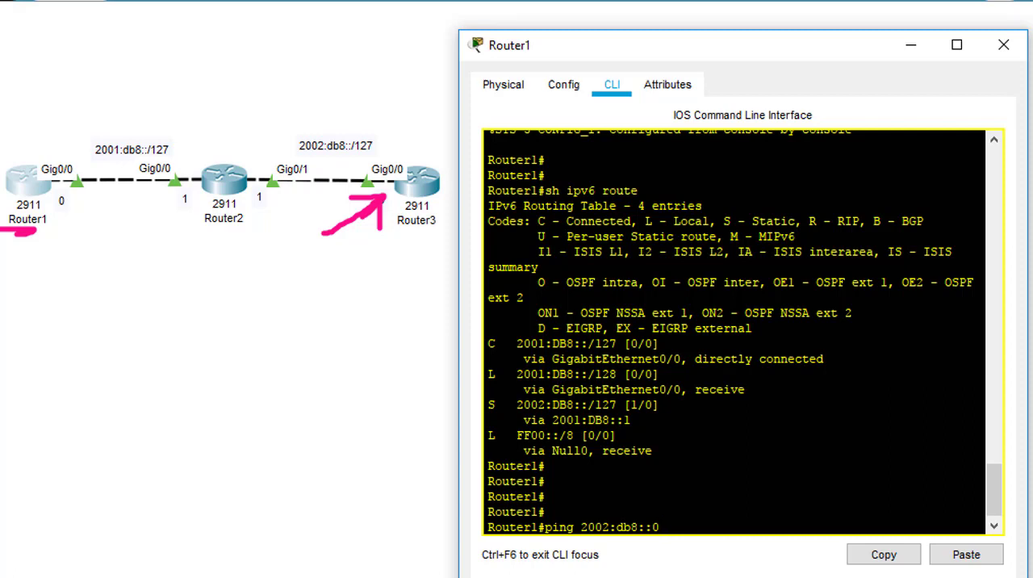
key("Return")
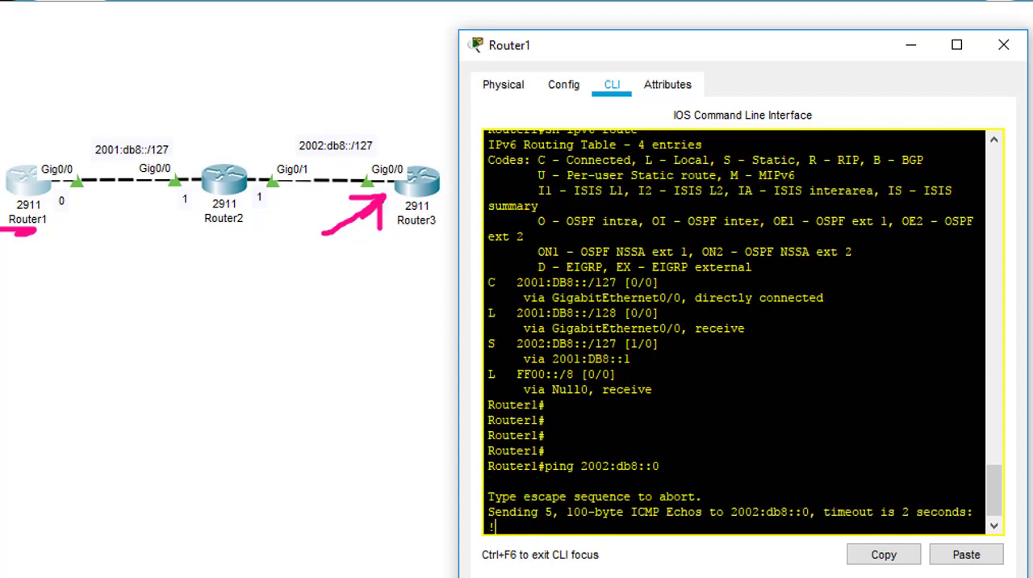
key("Return")
key("Return")
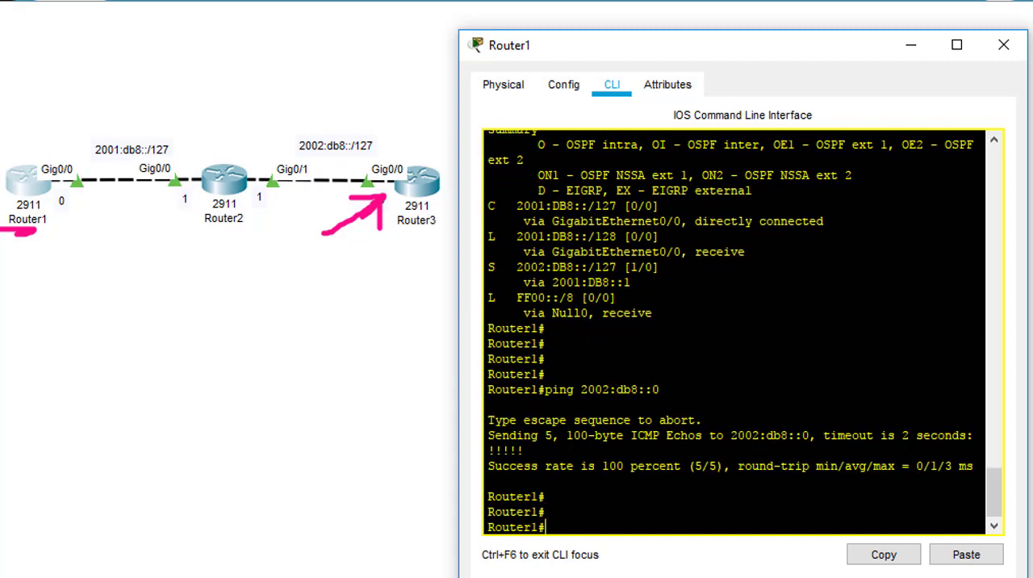
Step: Open Router3's command line and leave global configuration mode with "end"
left_click(417, 183)
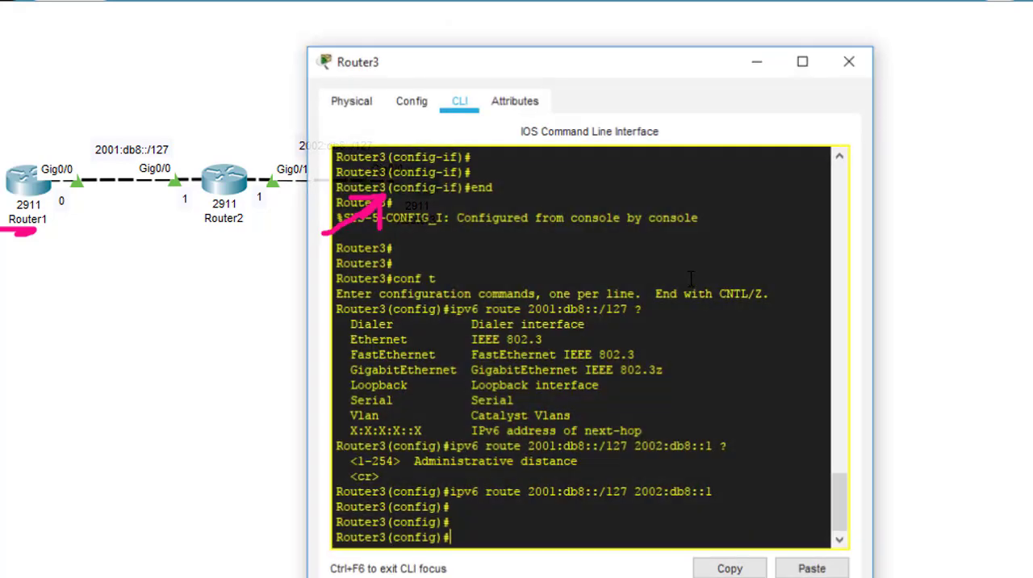
type("end")
key("Return")
Step: List the available options of the "debug ipv6" command on Router3
type("d")
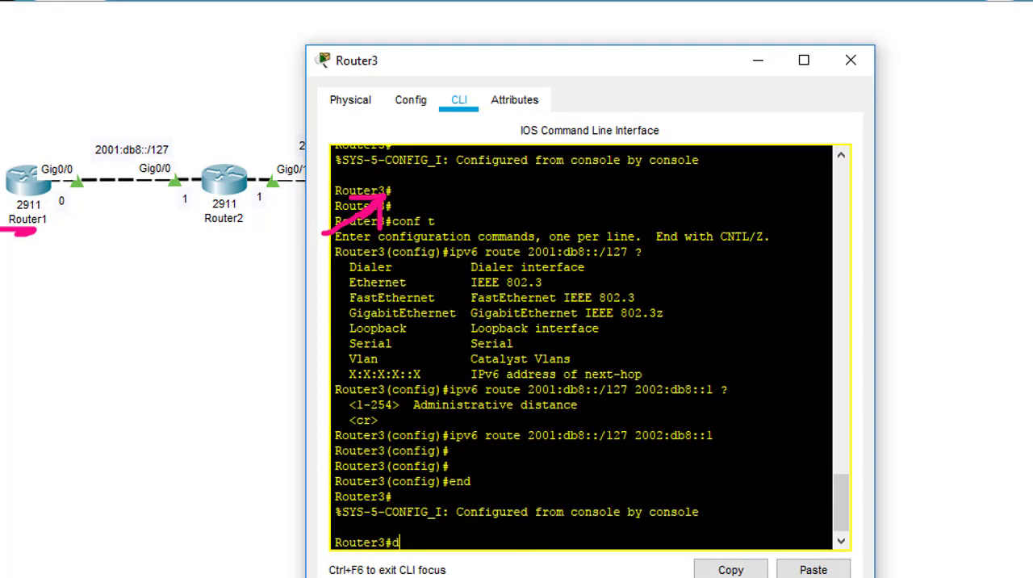
type("ebug ipv")
key("Tab")
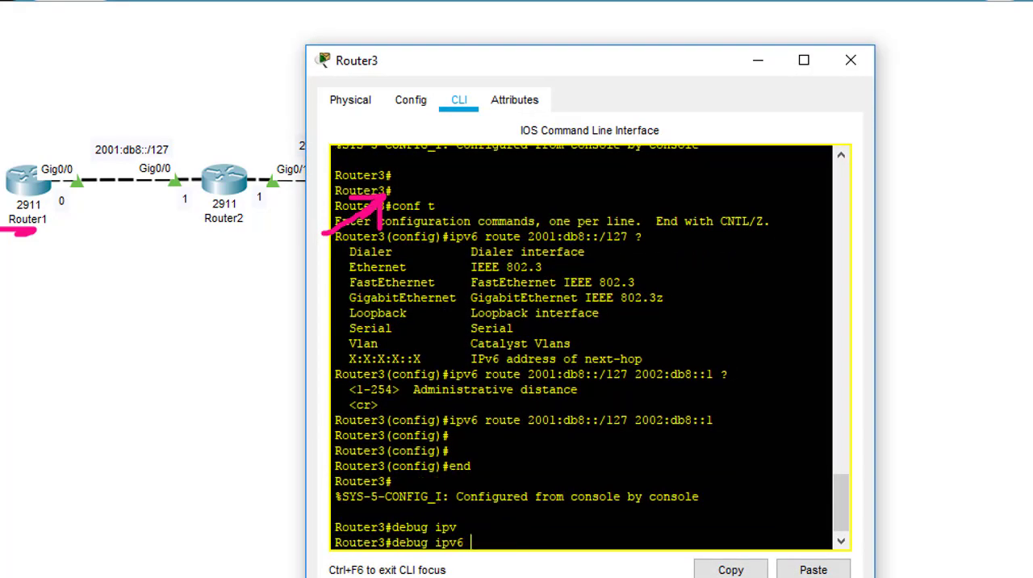
type("?")
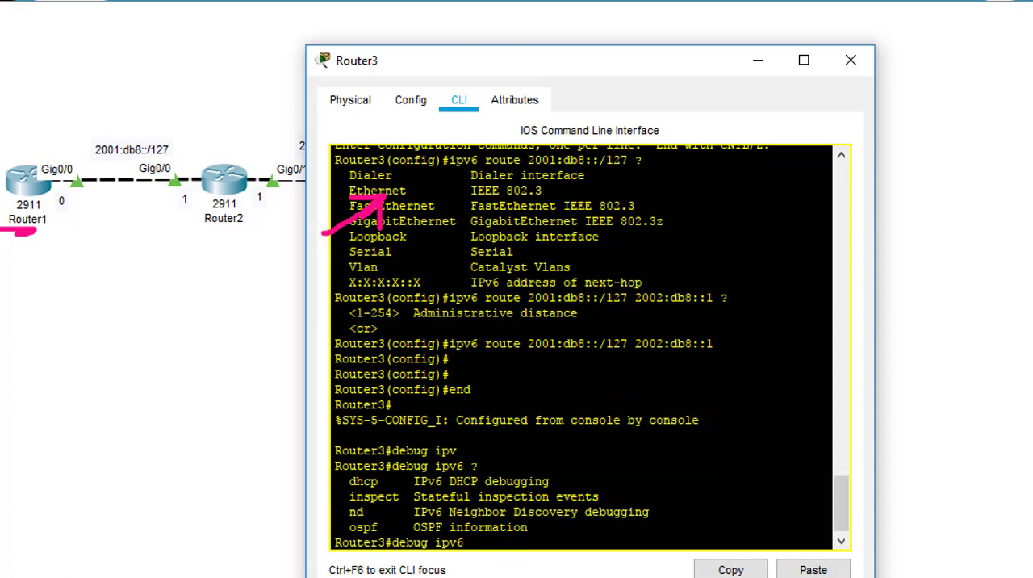
Step: Check on Router3 whether an ICMP debug command starting with "debug icm" is available
key("BackSpace")
key("BackSpace")
key("BackSpace")
key("BackSpace")
key("BackSpace")
type("icm")
key("Tab")
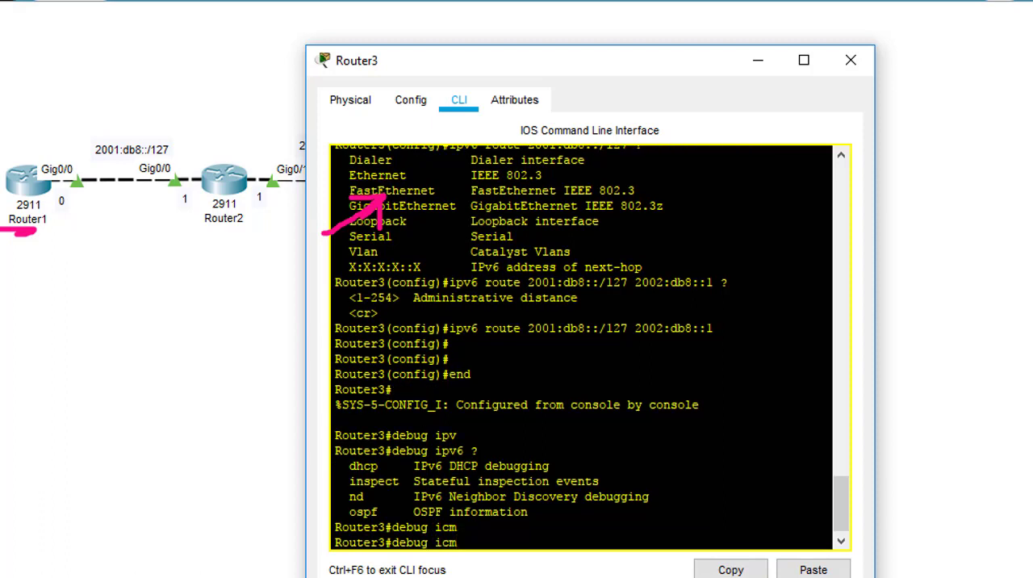
type("?")
Step: List the options of "debug ip icmp" on Router3 without running the command
key("BackSpace")
key("BackSpace")
type("p cim")
key("Tab")
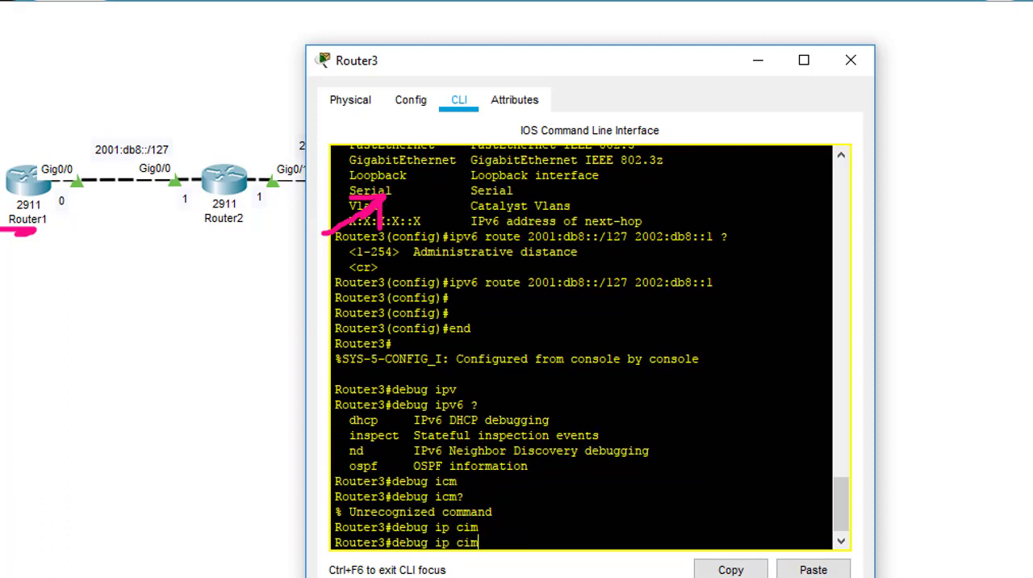
key("BackSpace")
key("BackSpace")
key("BackSpace")
type("ic")
key("Tab")
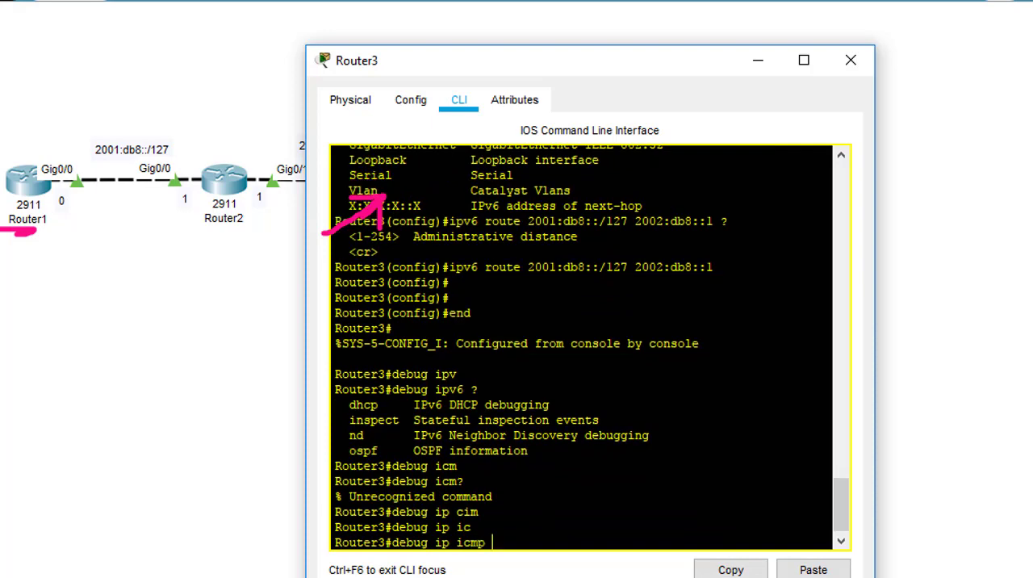
type("?")
key("BackSpace")
key("BackSpace")
key("BackSpace")
key("BackSpace")
key("BackSpace")
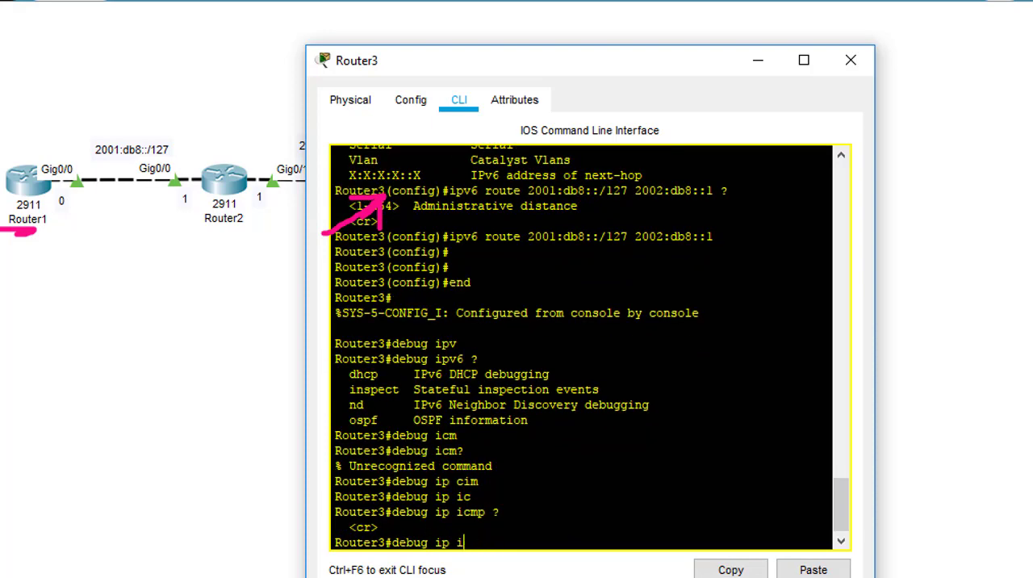
Step: List the options of "debug ipv6" and "debug ipv6 inspect" on Router3, then discard the unfinished command
type("v")
key("Tab")
type("?")
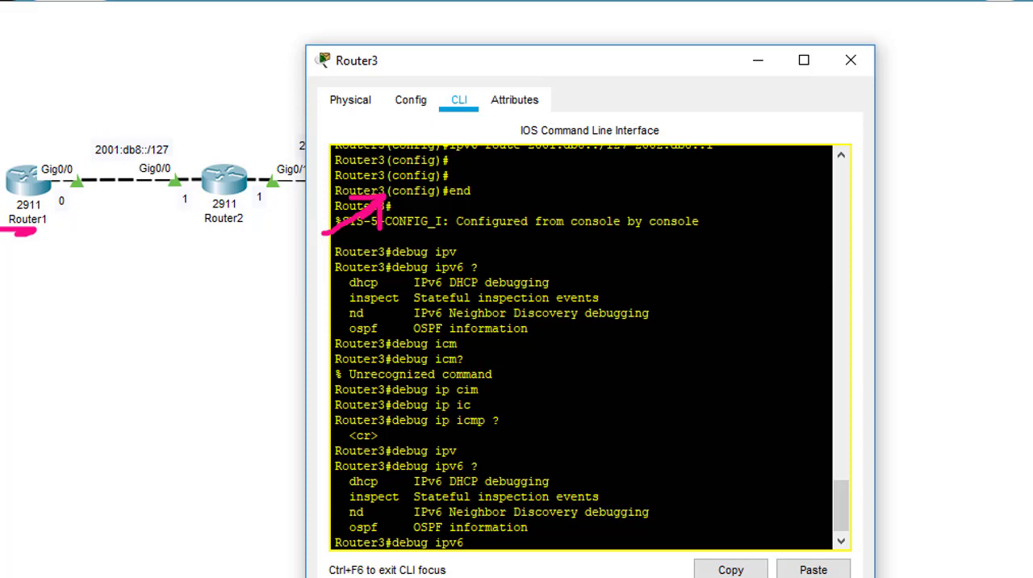
type("in")
key("Tab")
type("?")
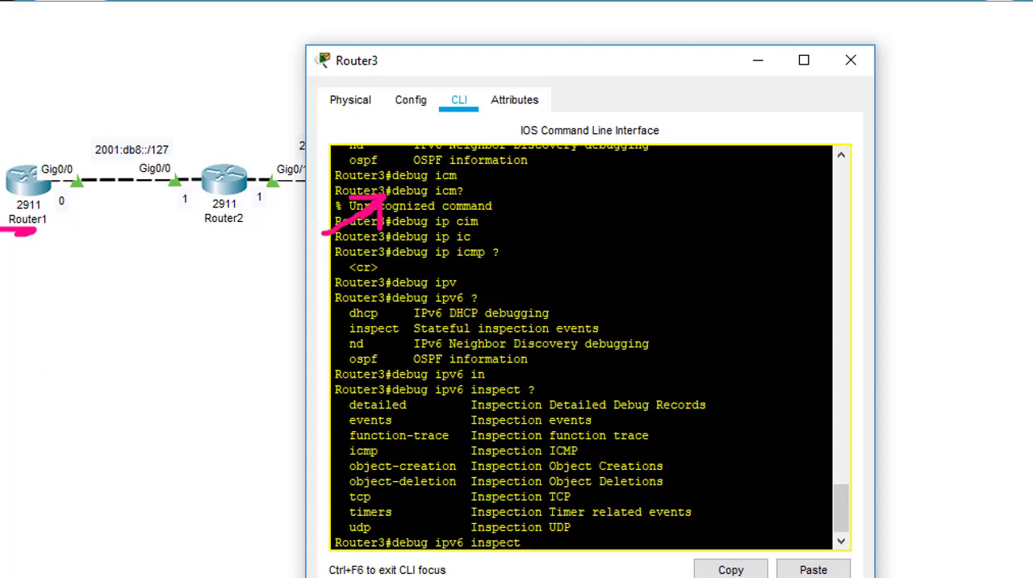
key("BackSpace")
key("BackSpace")
key("BackSpace")
key("BackSpace")
key("BackSpace")
key("BackSpace")
key("BackSpace")
key("BackSpace")
key("BackSpace")
key("BackSpace")
key("BackSpace")
key("BackSpace")
key("BackSpace")
key("BackSpace")
key("BackSpace")
key("BackSpace")
key("BackSpace")
key("BackSpace")
key("Return")
key("Return")
key("Return")
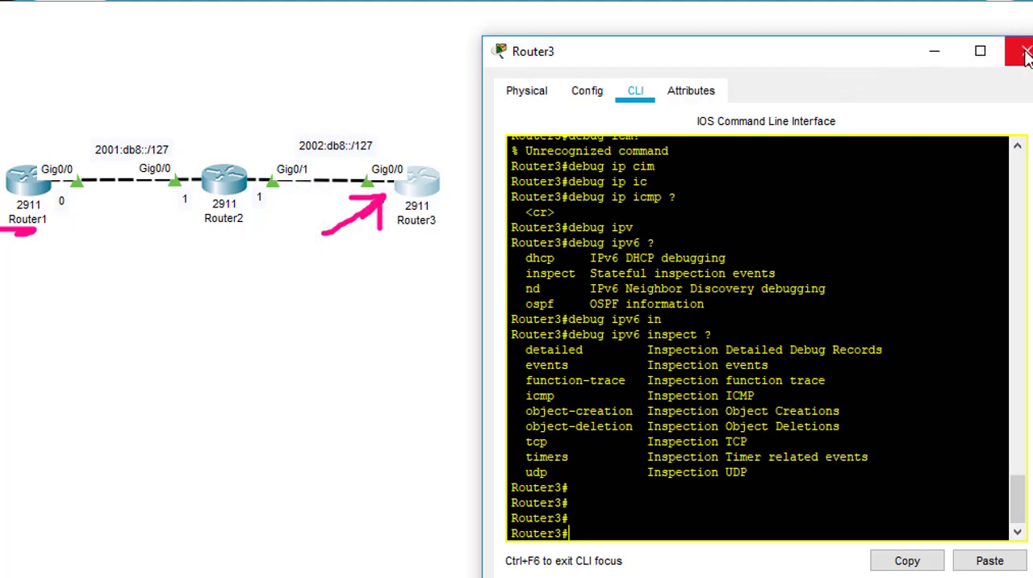
Step: Ping Router1's address 2001:db8::0 from Router3, then close Router3's window
left_click(1025, 53)
left_click(440, 184)
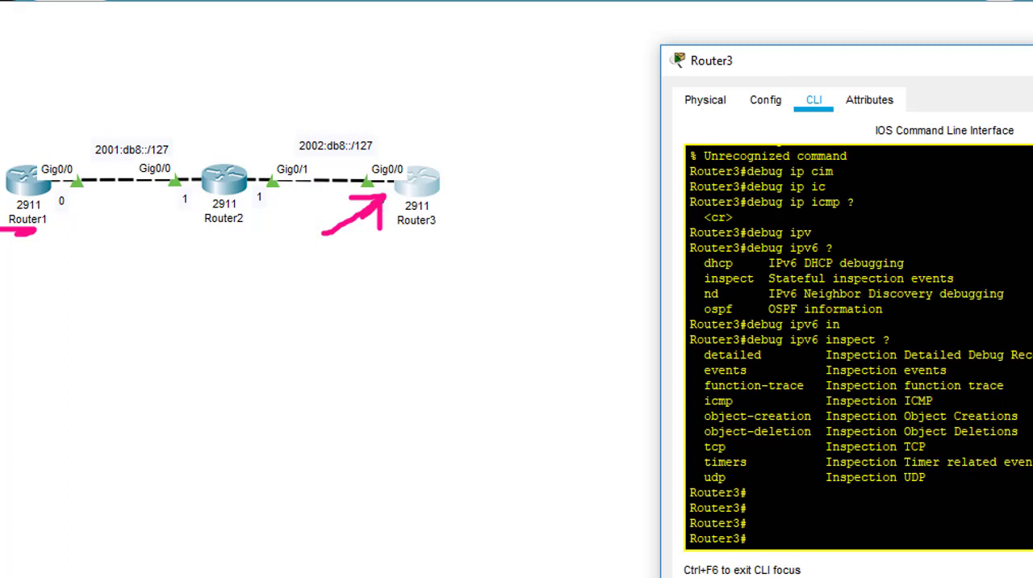
key("Return")
key("Return")
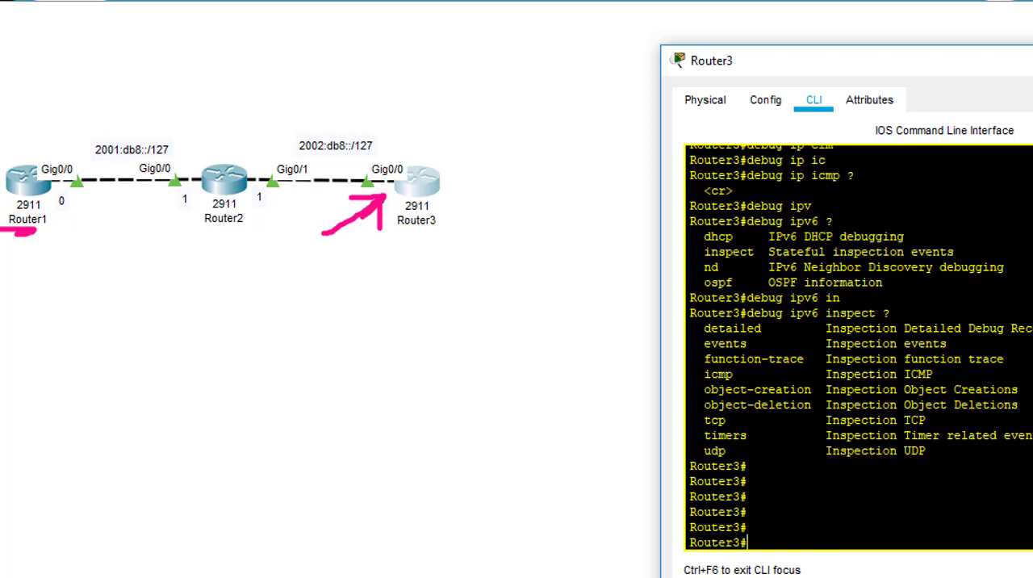
type("ping 2001:db8:")
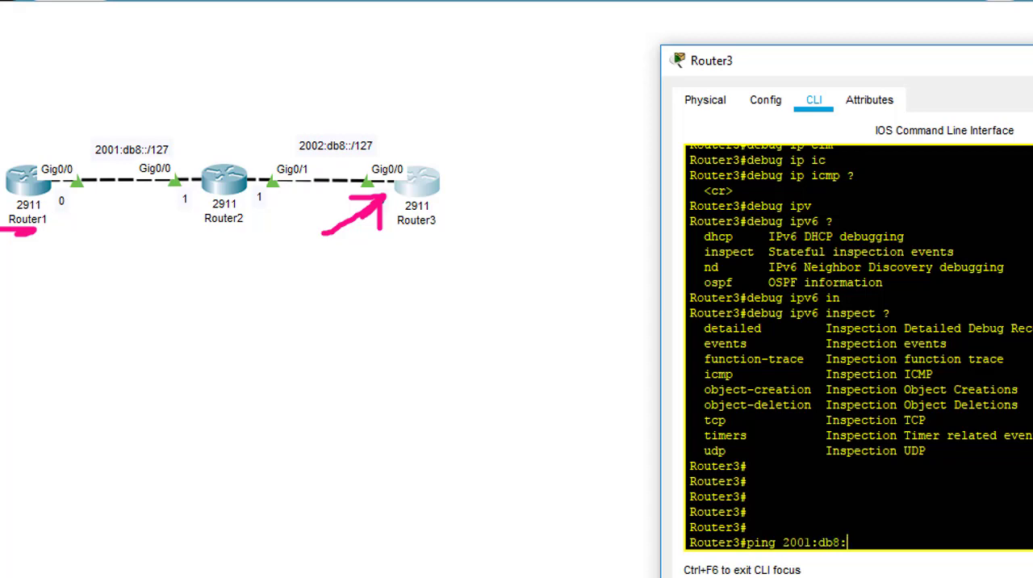
type(":0")
key("Return")
key("Return")
key("Return")
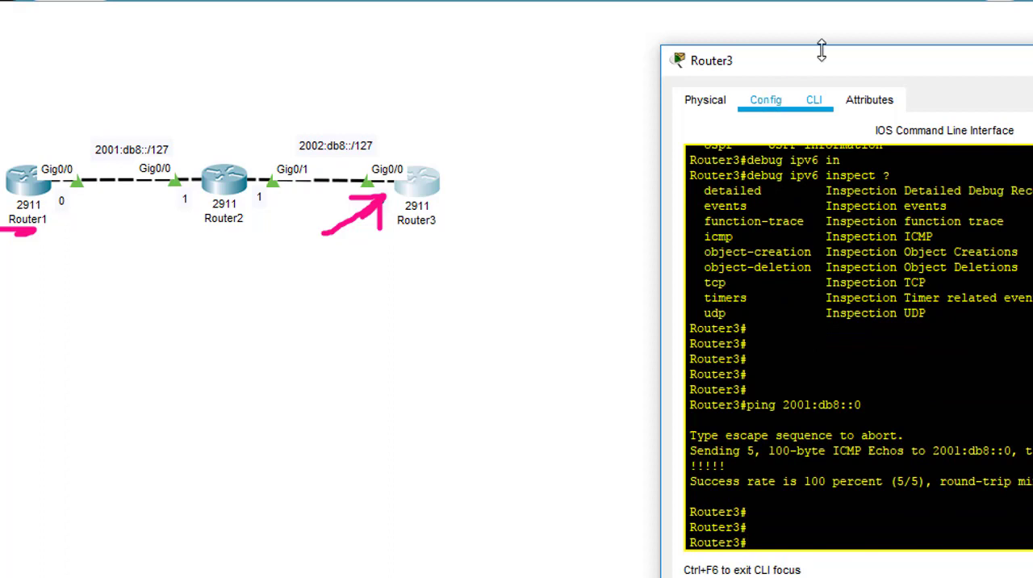
left_click_drag(802, 71, 632, 63)
left_click(1025, 52)
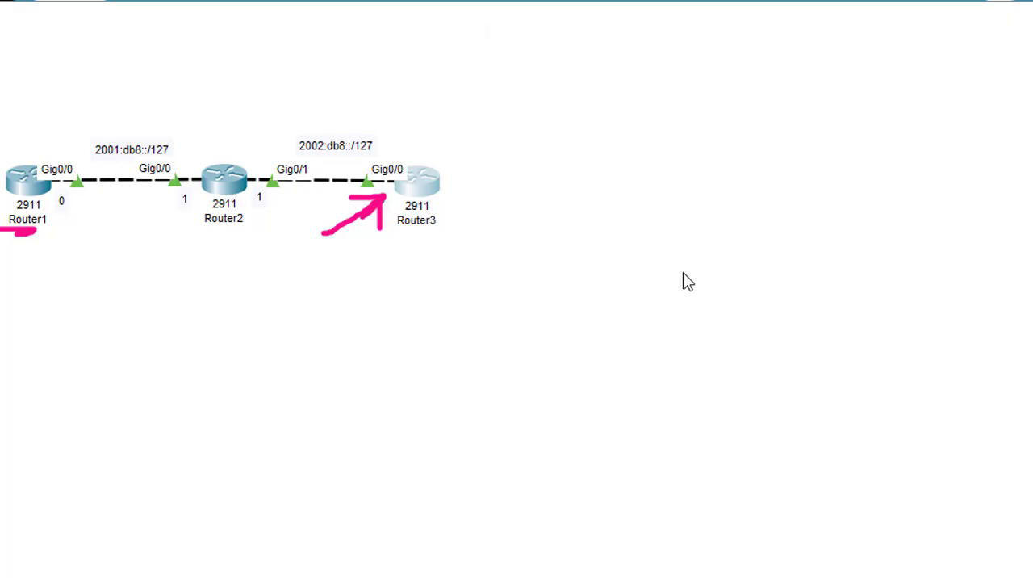